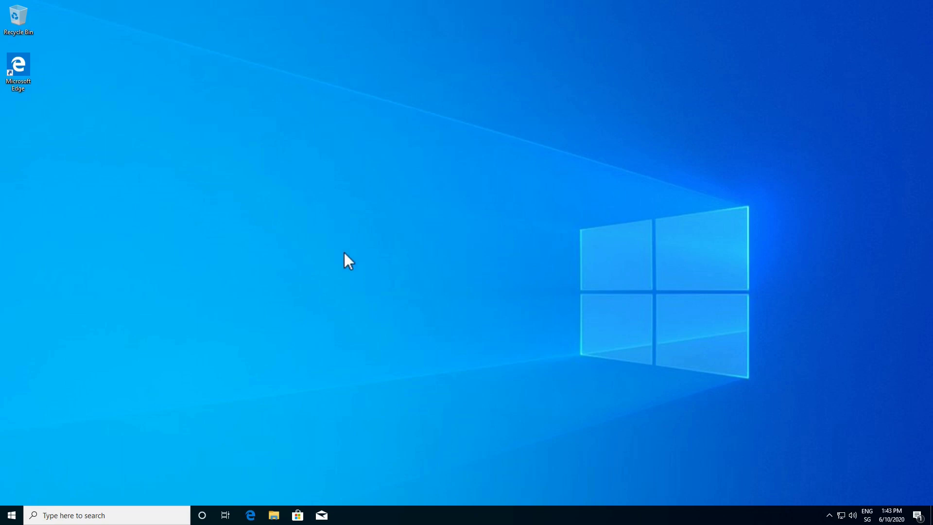
Open Disk Management from the Start quick menu, enlarge its window, and select the C: partition.
right_click(10, 518)
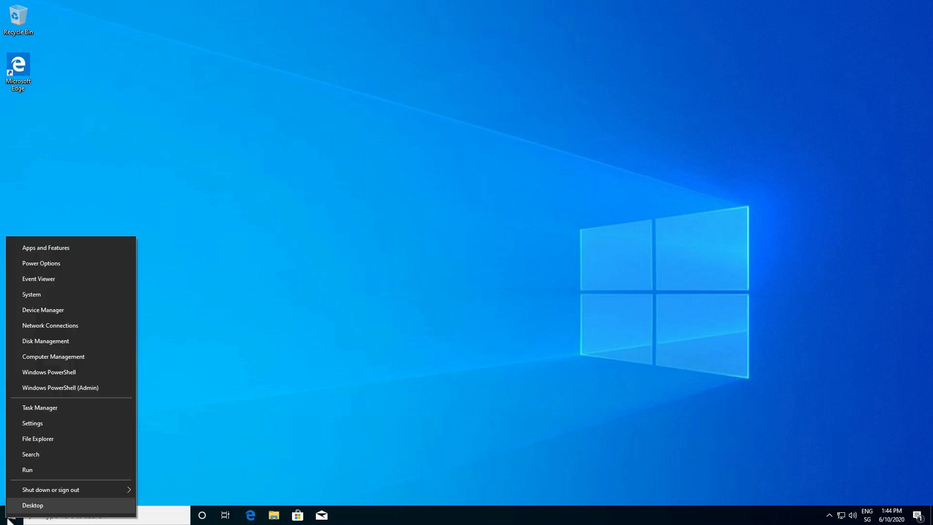
click(41, 343)
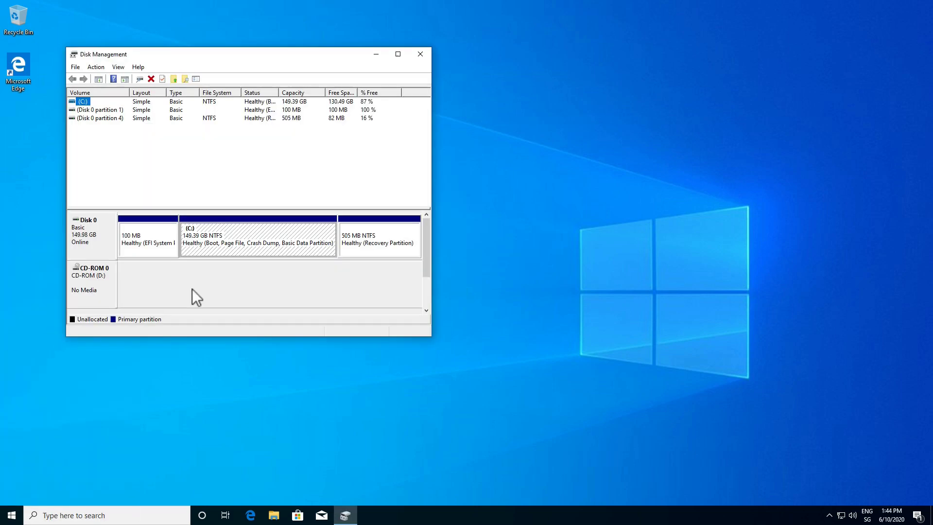
drag(432, 337, 612, 466)
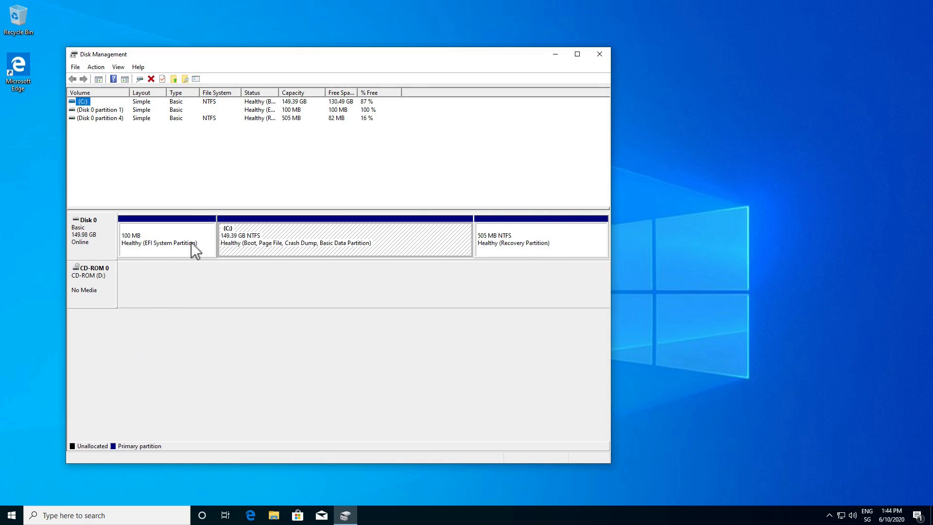
click(352, 243)
Shrink C: by 60000 MB to leave 58.60 GB unallocated, then close Disk Management.
right_click(351, 242)
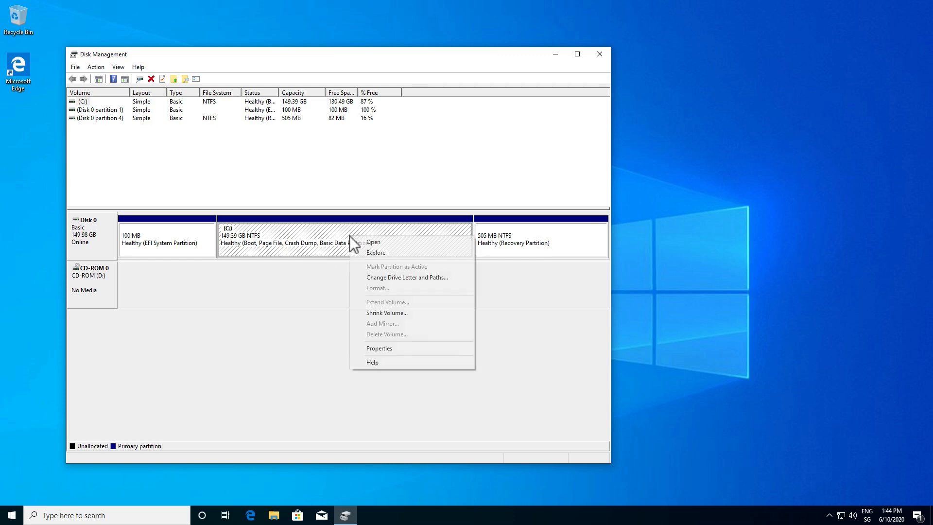
click(392, 313)
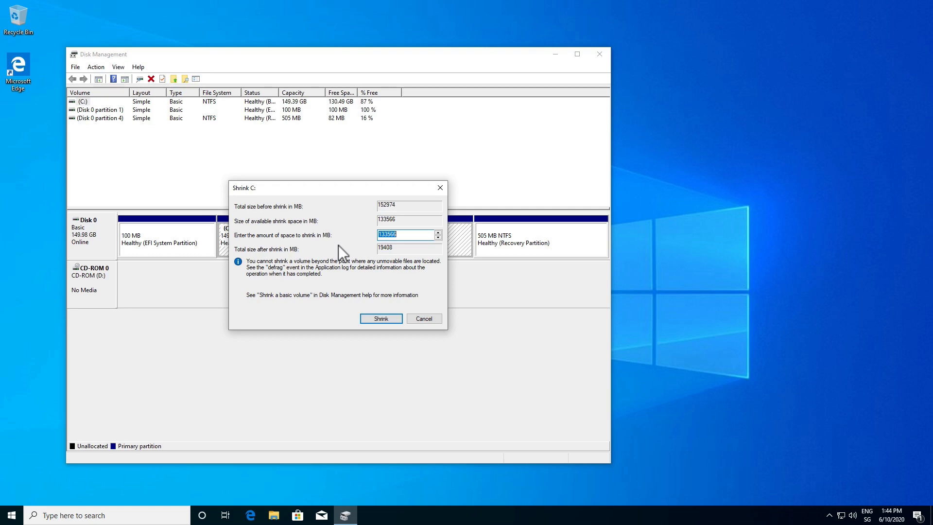
text(60000)
click(382, 319)
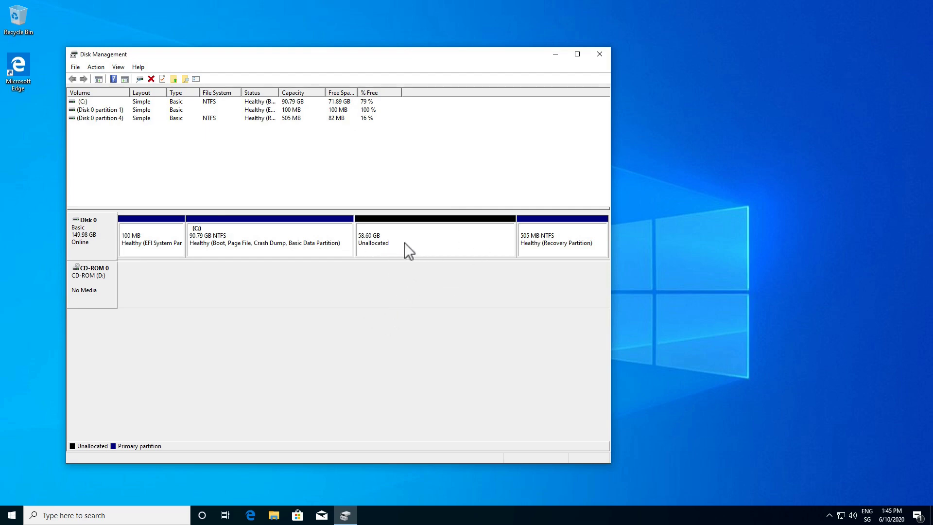
click(596, 53)
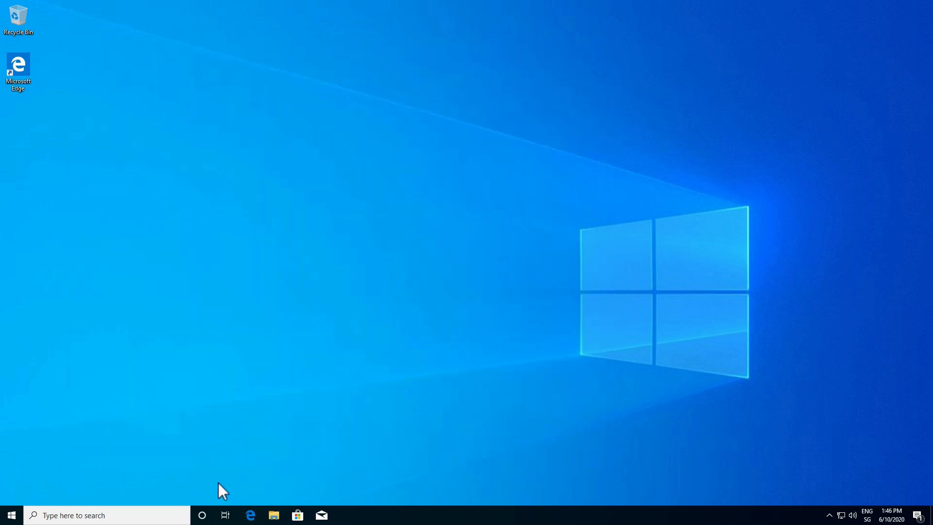
In maximized Edge, search Bing for 'ubuntu' and show ubuntu.com's Download options.
click(250, 516)
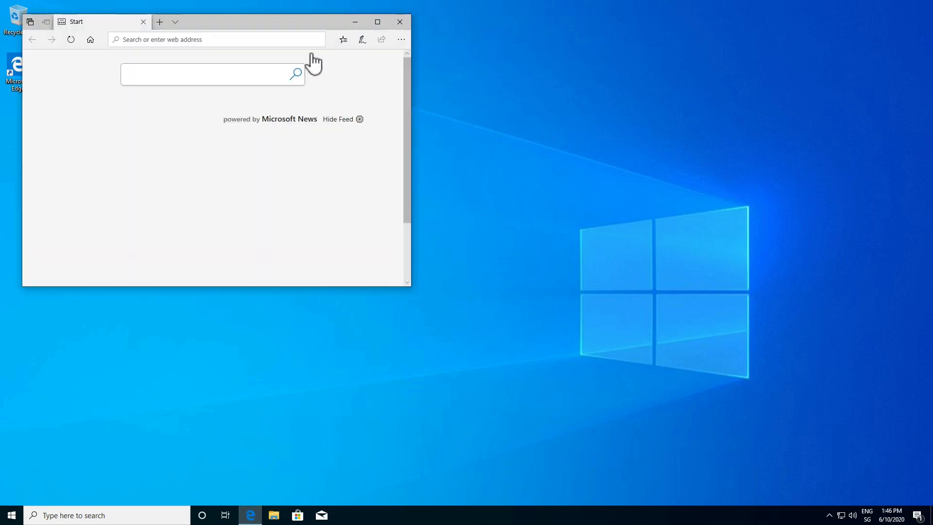
click(378, 21)
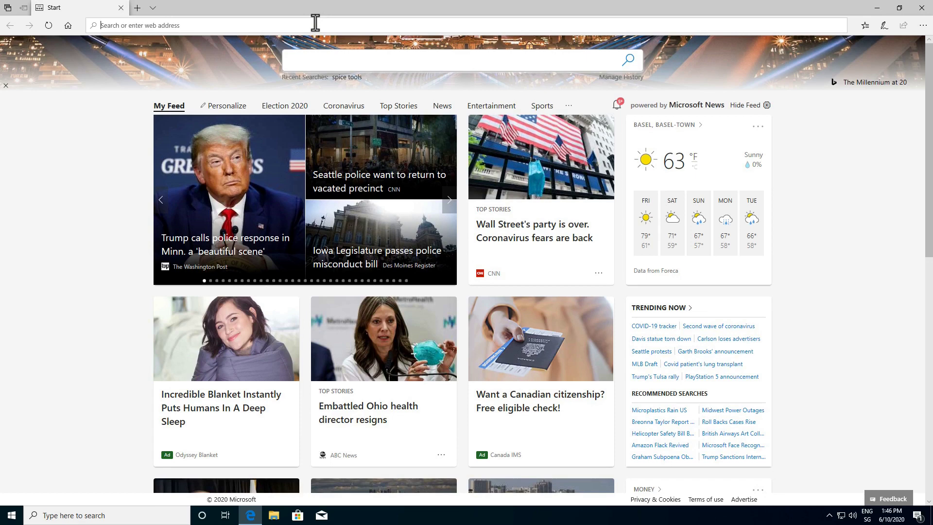
click(316, 22)
text(ubuntu)
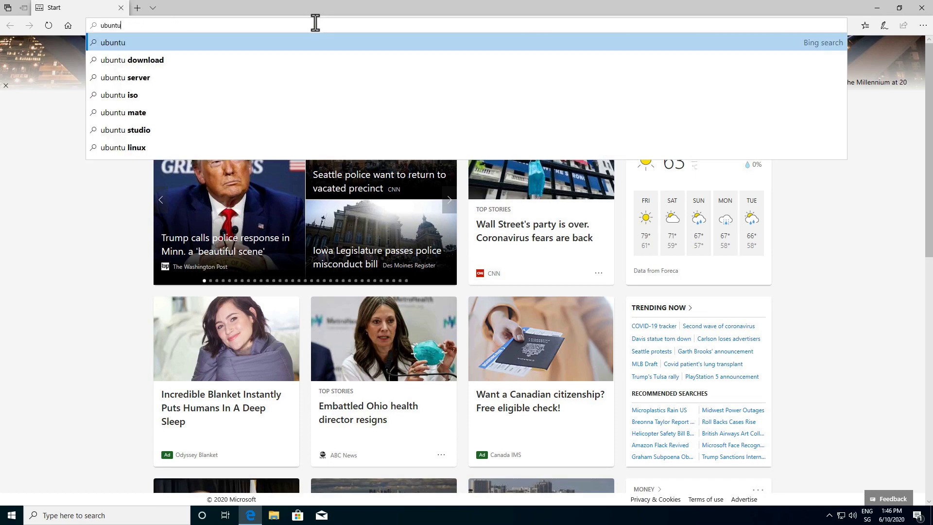
key(Return)
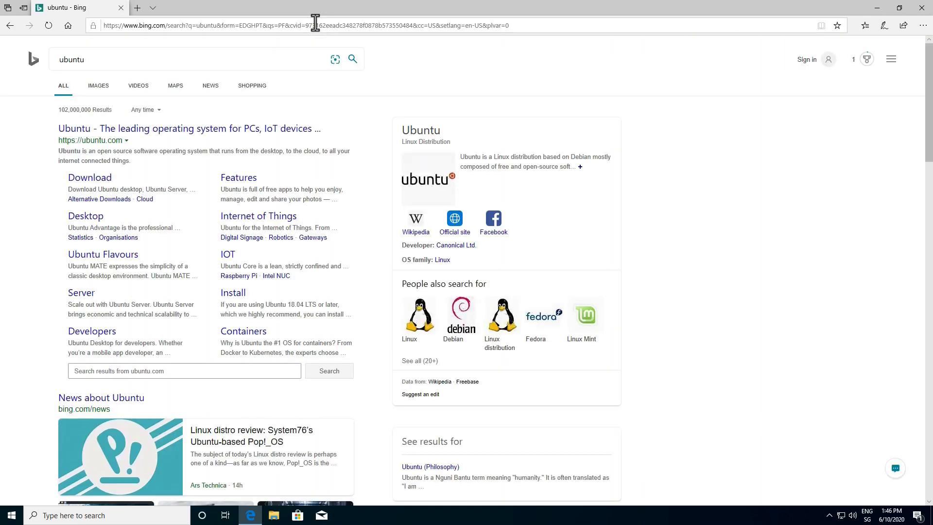
click(159, 132)
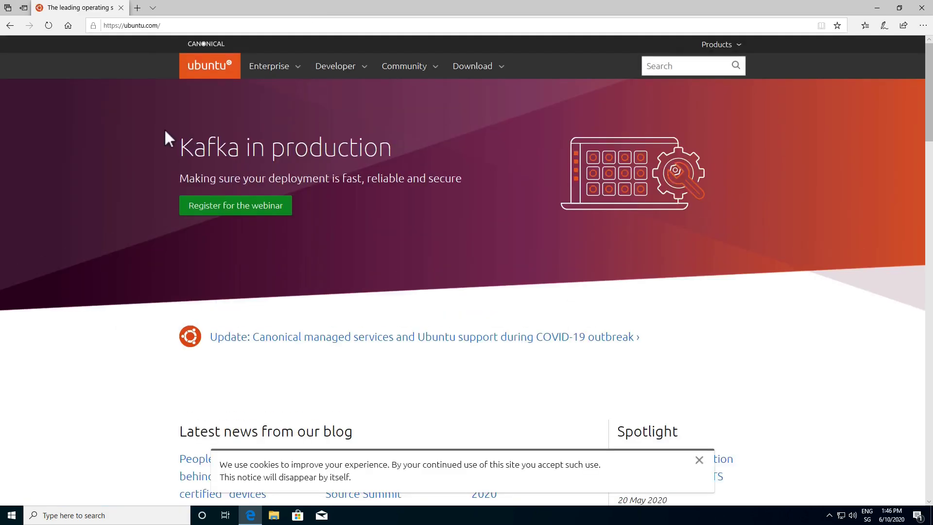
click(490, 71)
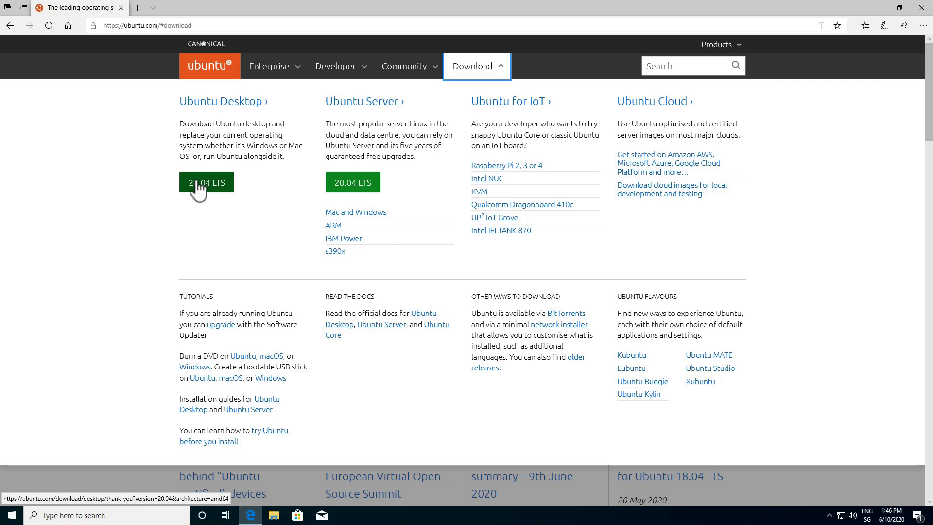
In a new tab, search 'rufus windows', open rufus.ie at its Download section, then return to Ubuntu.
click(137, 8)
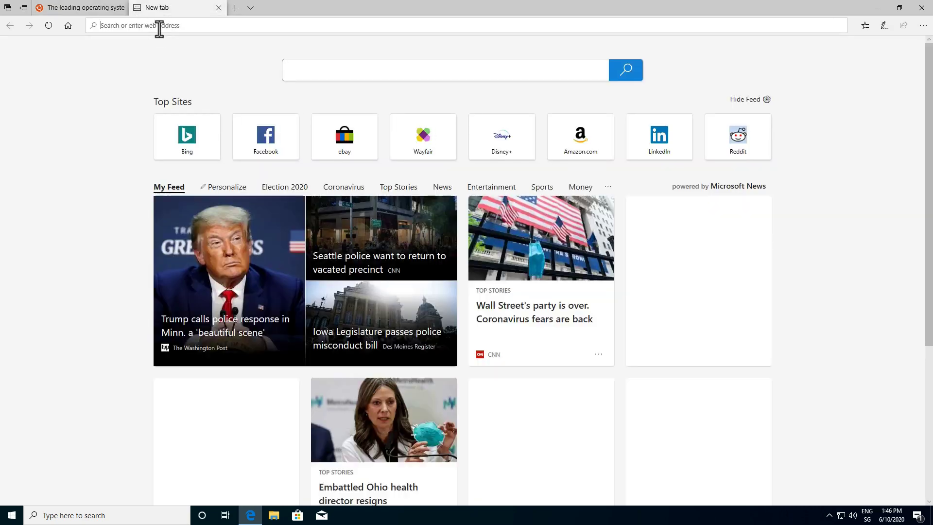
text(rufus windows)
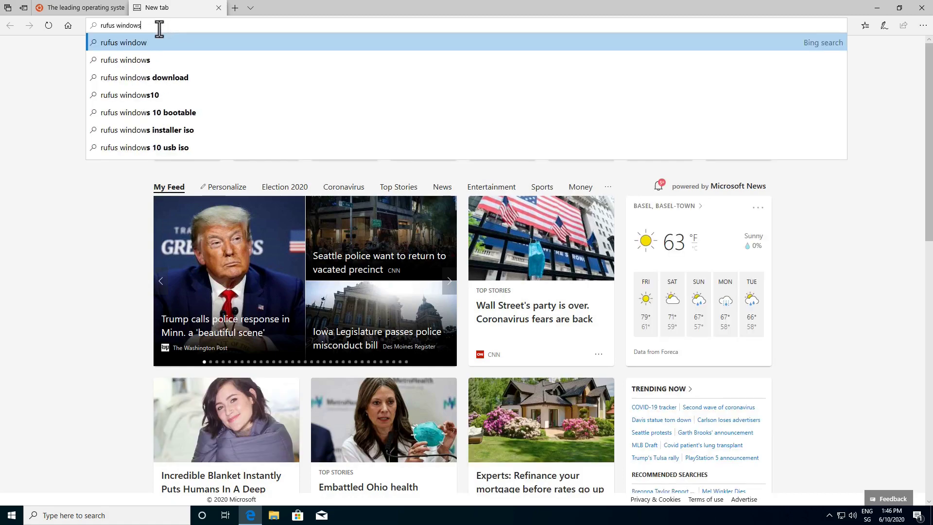
key(Return)
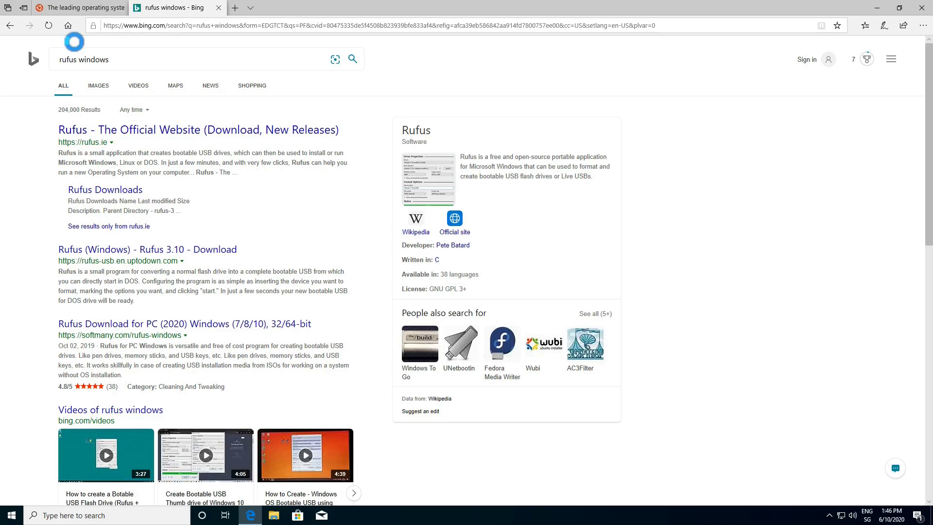
click(164, 130)
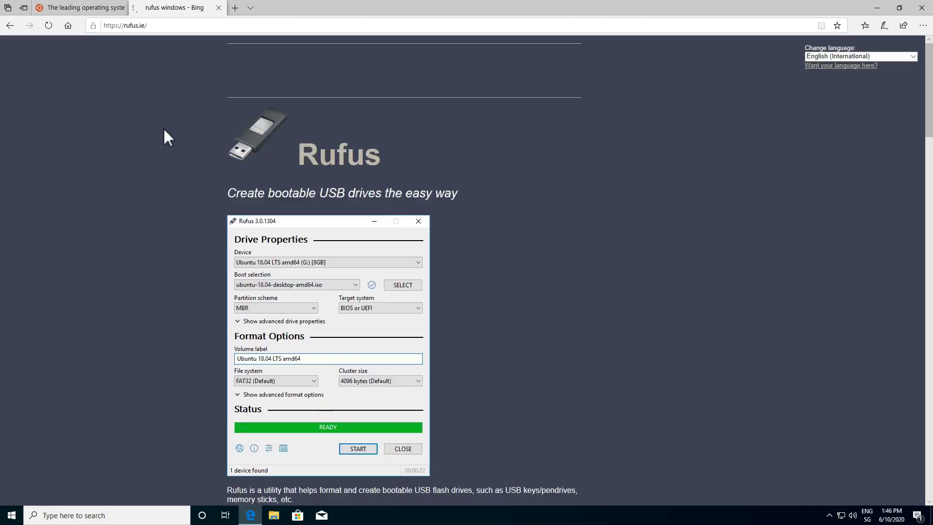
scroll(541, 415, down, 1)
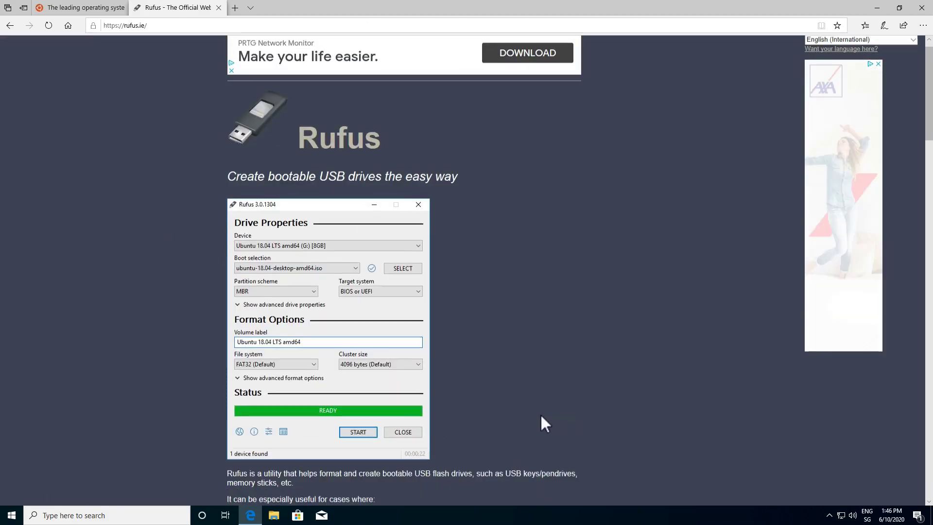
scroll(541, 413, down, 5)
scroll(553, 384, up, 4)
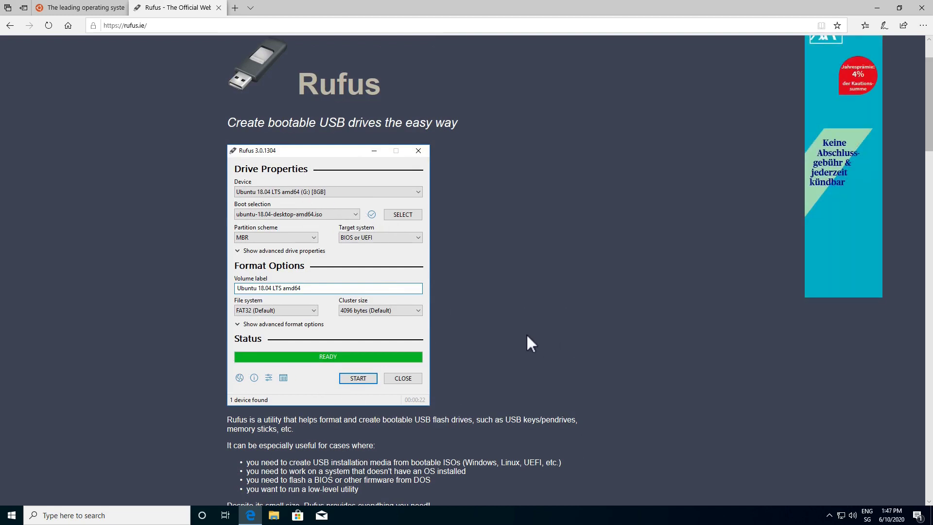
scroll(484, 227, down, 5)
scroll(484, 227, down, 6)
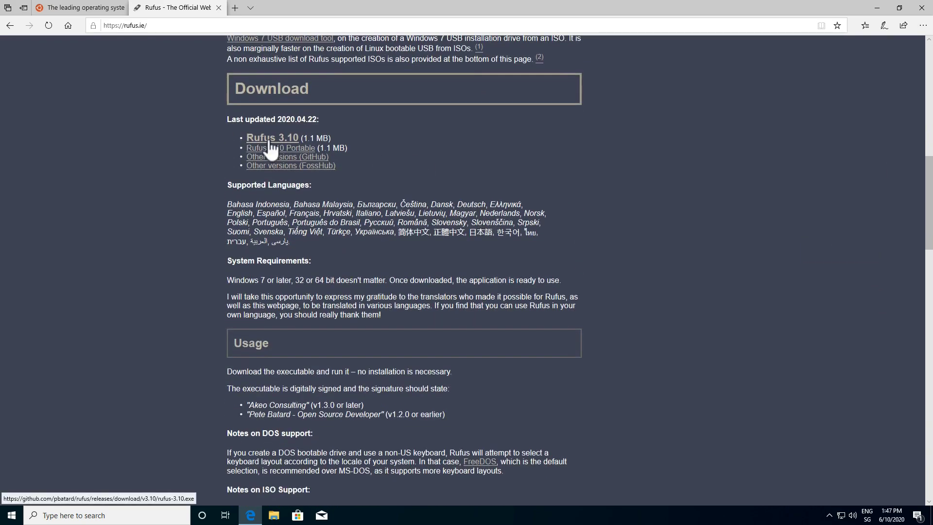
click(86, 10)
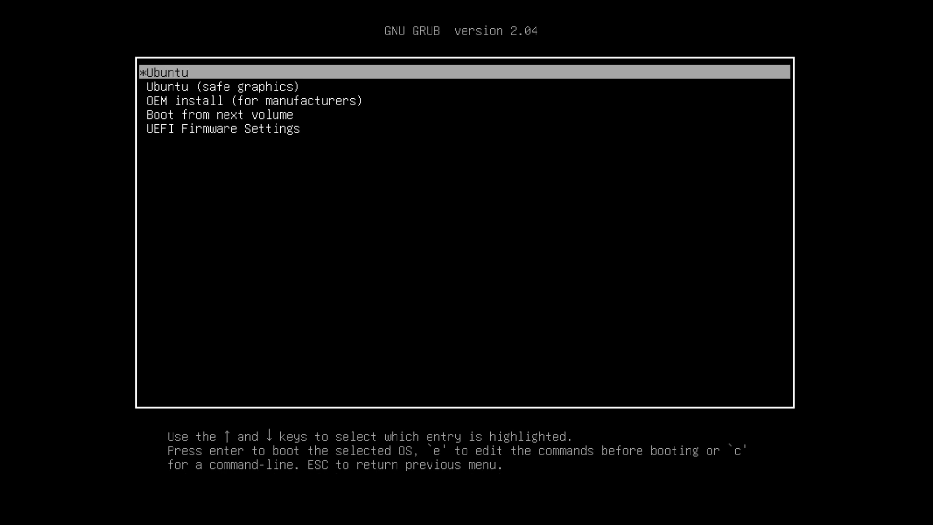
Boot the Ubuntu entry from the GRUB menu to reach the installer's Welcome screen.
key(Return)
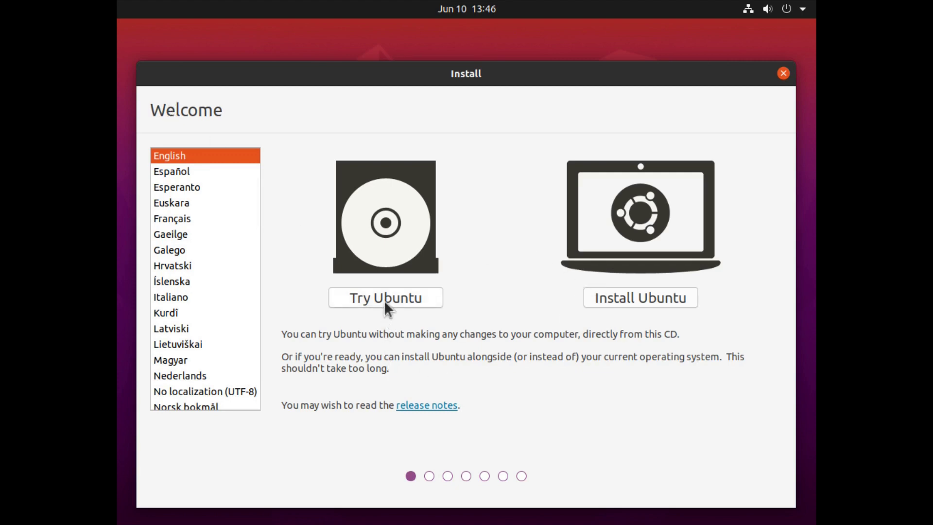
Try Ubuntu, then set and keep the live desktop resolution at 1920 × 1080 (16:9).
click(370, 305)
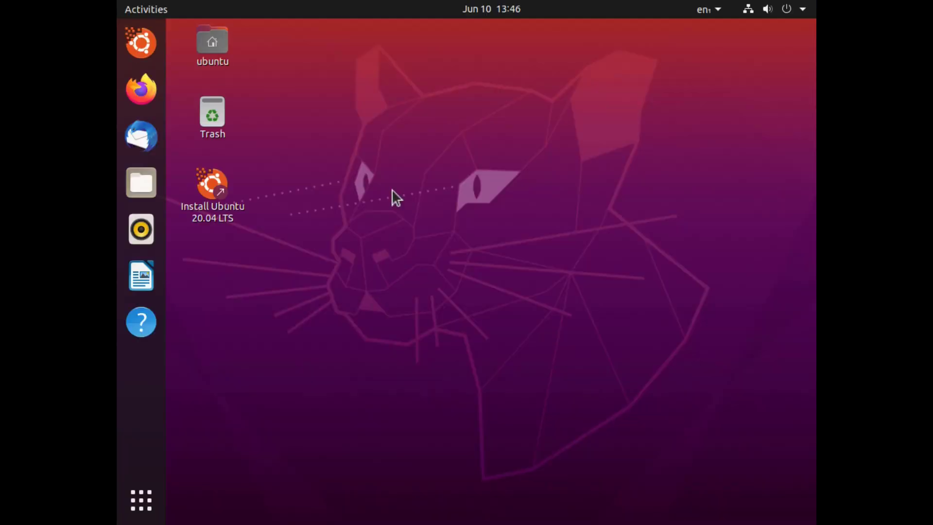
right_click(387, 159)
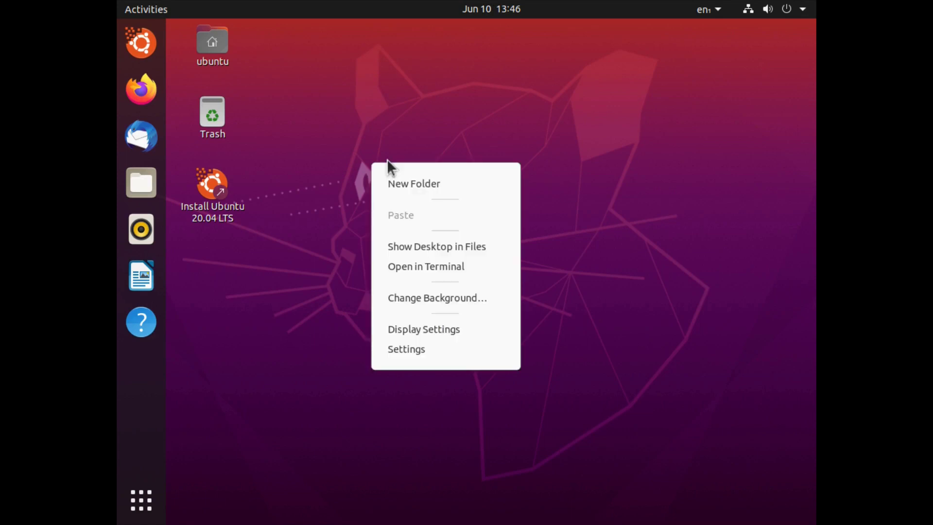
click(408, 325)
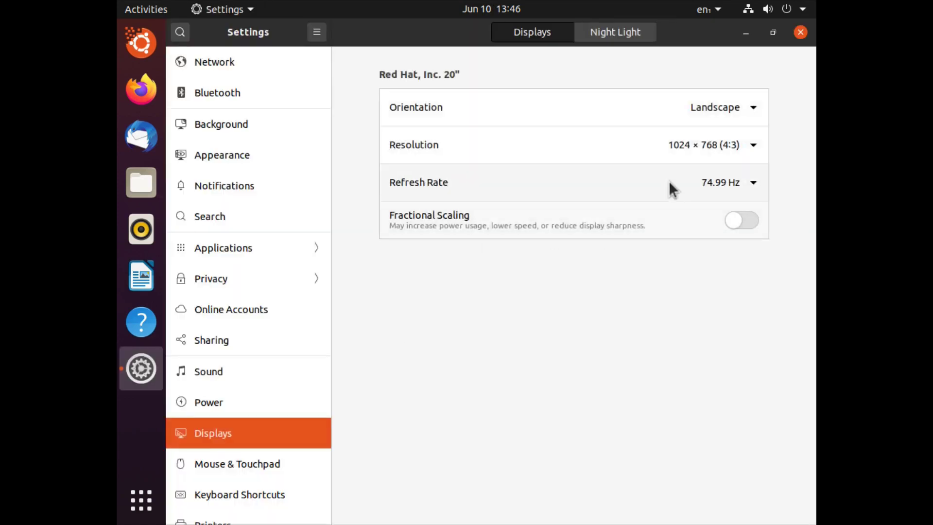
click(681, 157)
scroll(693, 292, down, 1)
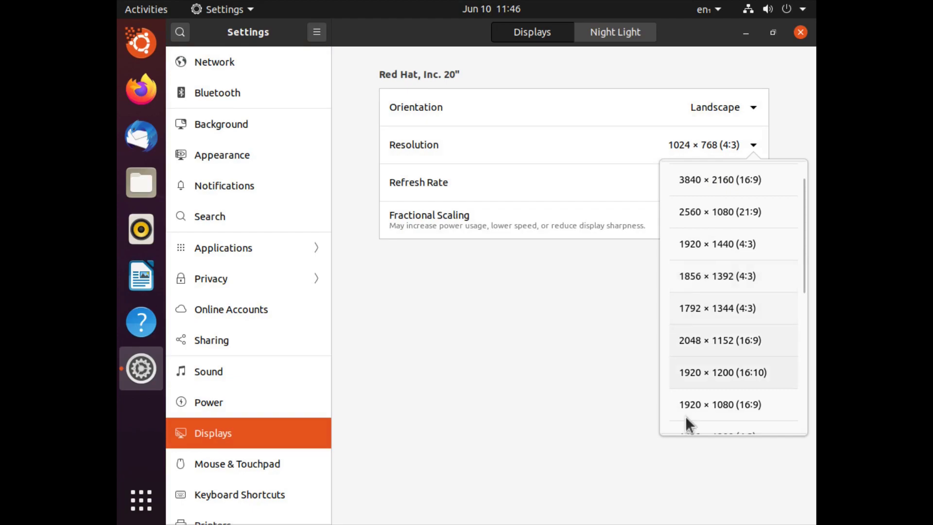
click(701, 404)
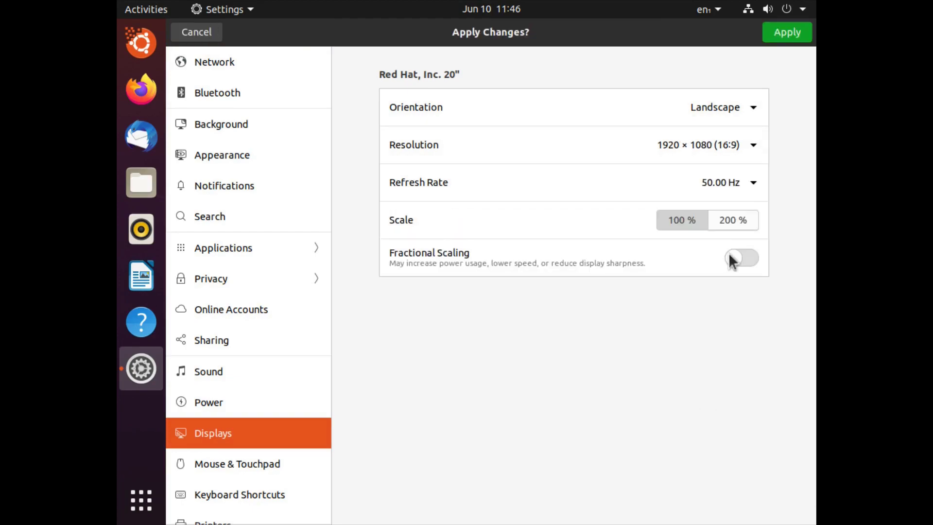
click(785, 30)
click(509, 293)
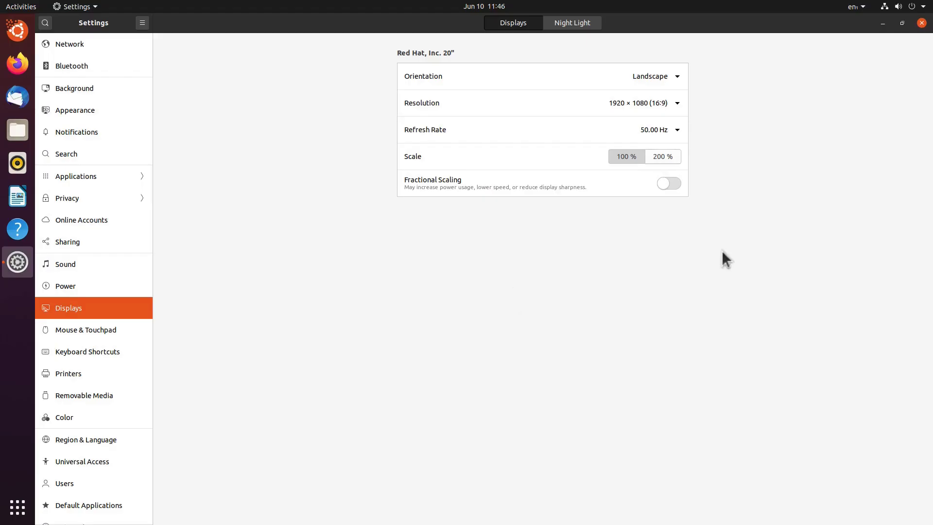
click(921, 22)
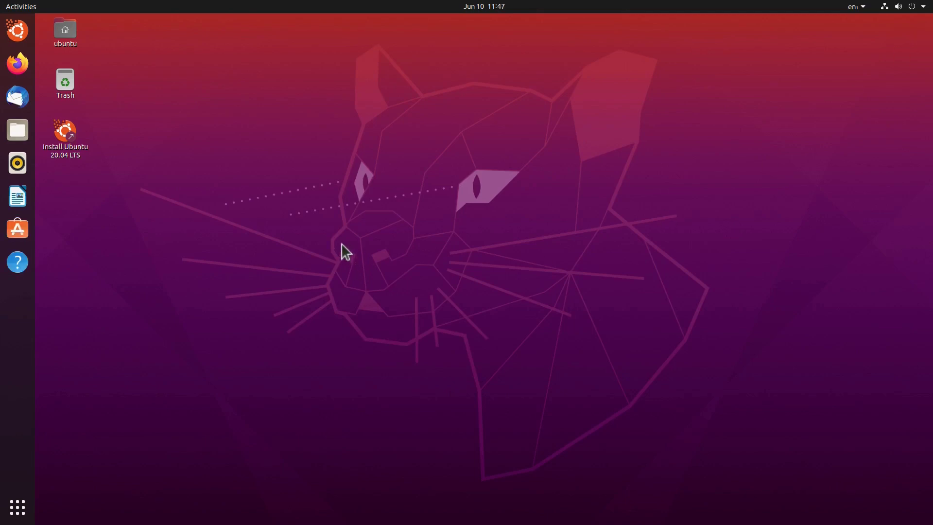
Launch the installer, keep English, and choose the Switzerland - German (no dead keys) keyboard layout.
double_click(55, 133)
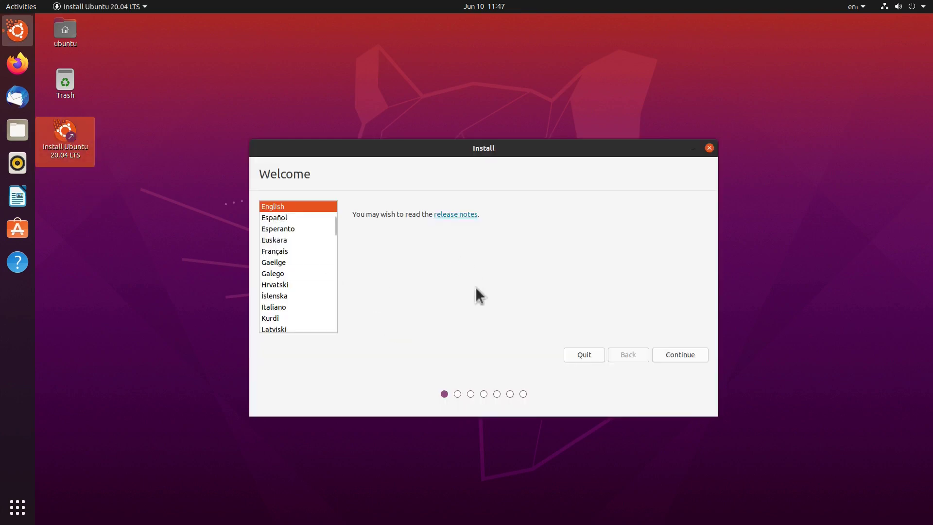
click(691, 355)
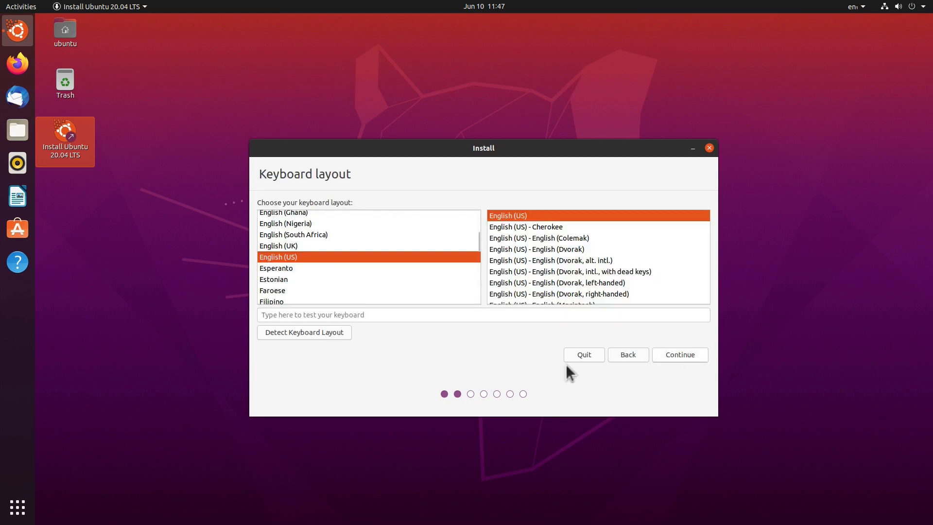
drag(478, 241, 469, 287)
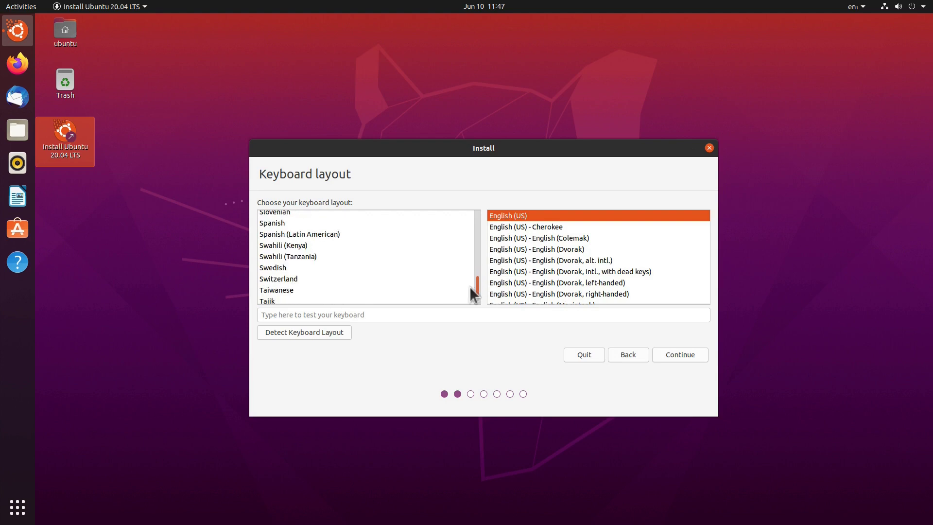
click(437, 280)
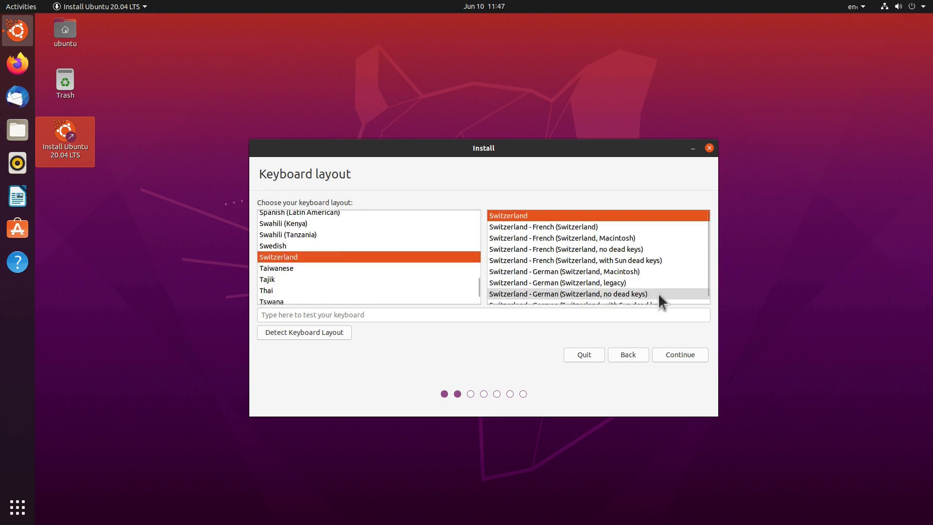
click(649, 293)
click(678, 352)
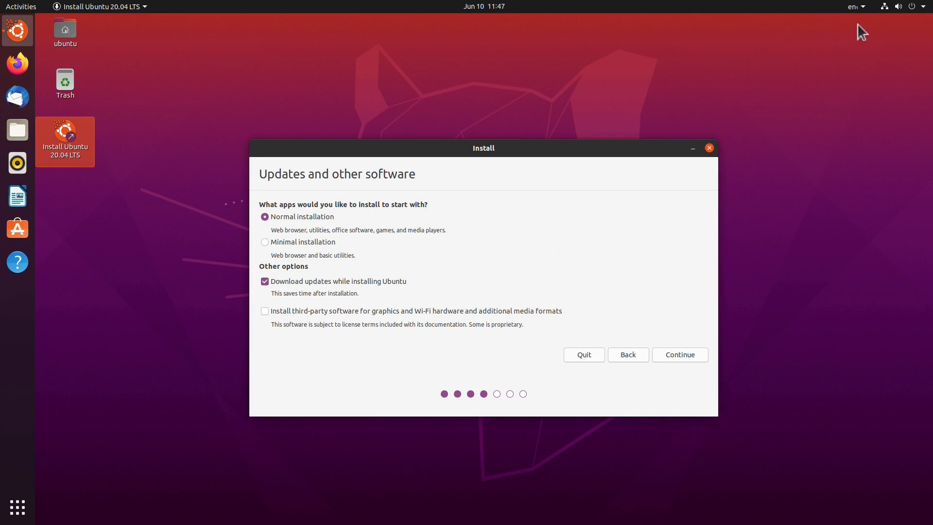
Confirm the wired connection is up, then accept normal installation with updates downloaded.
click(886, 9)
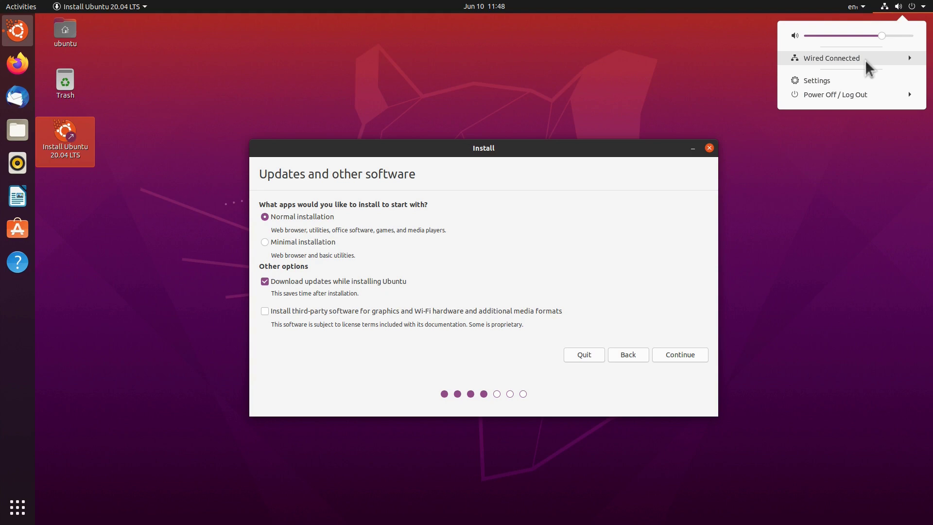
click(510, 209)
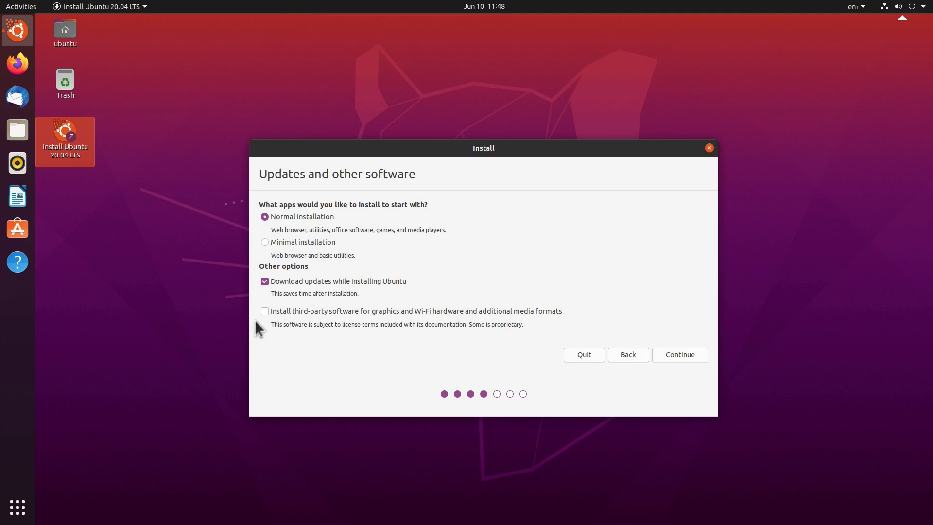
click(677, 357)
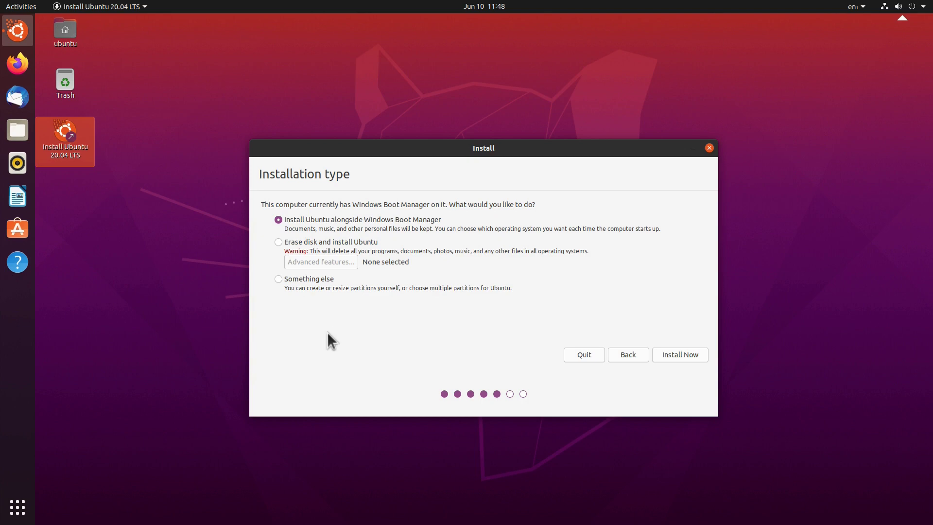
Choose 'Something else' manual partitioning and select the 62916 MB free space.
click(278, 279)
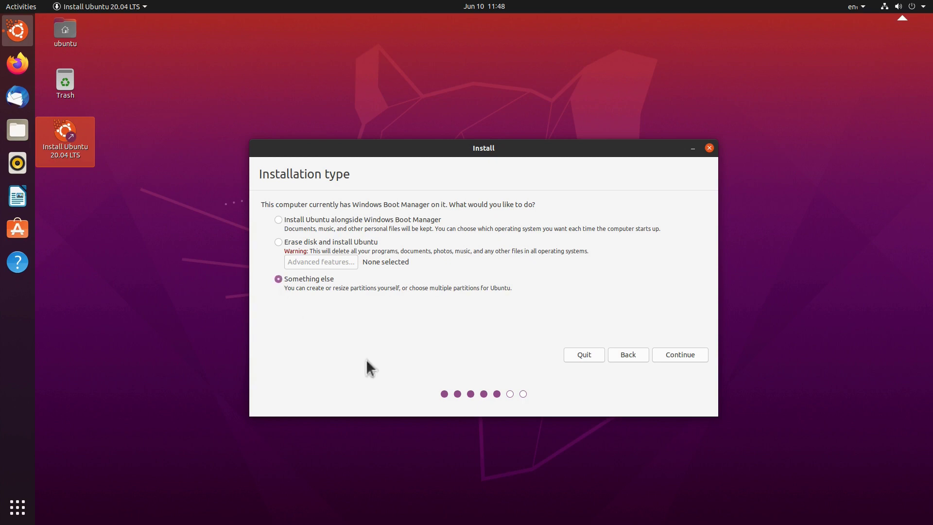
click(676, 360)
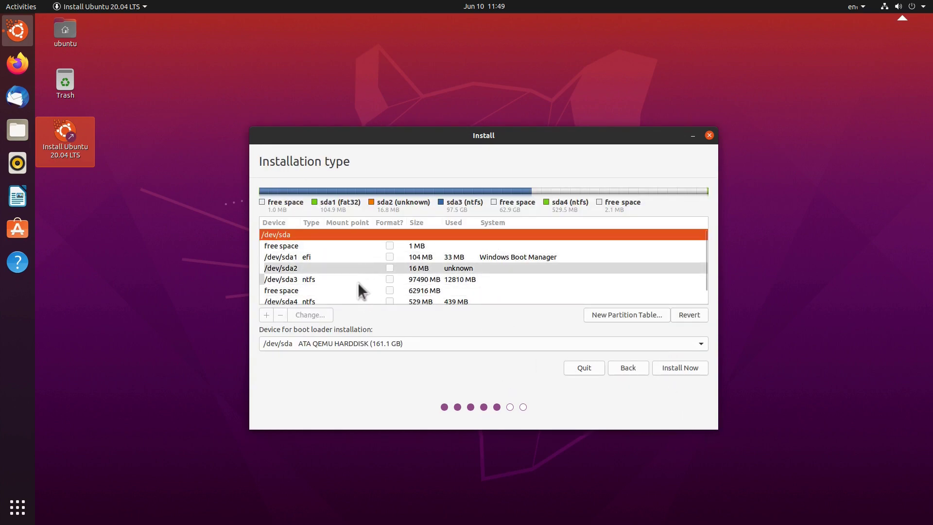
click(321, 291)
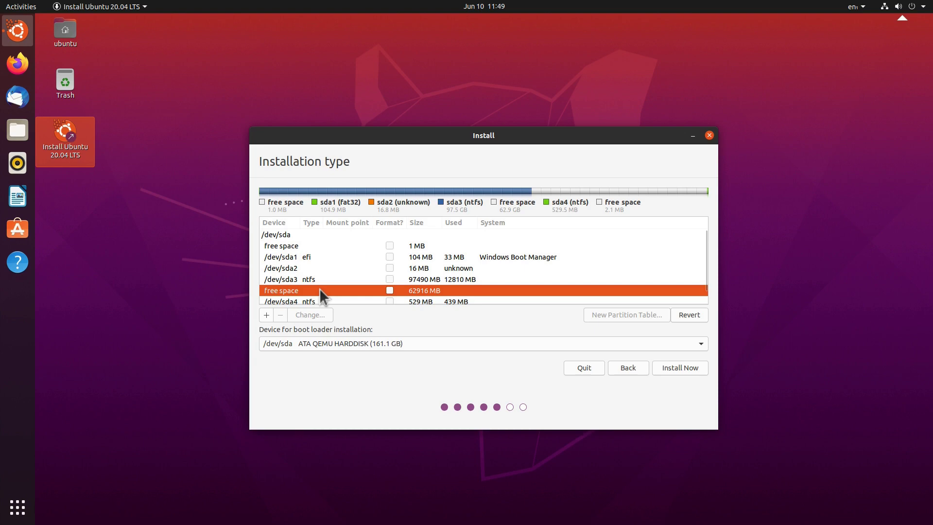
Create a 2000 MB swap area partition, sda5, at the start of the free space.
click(266, 315)
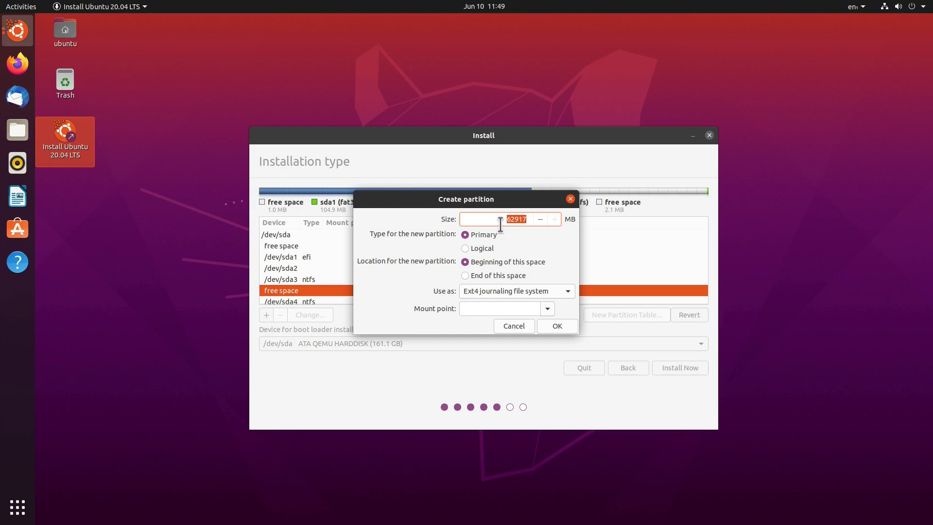
text(2000)
click(507, 292)
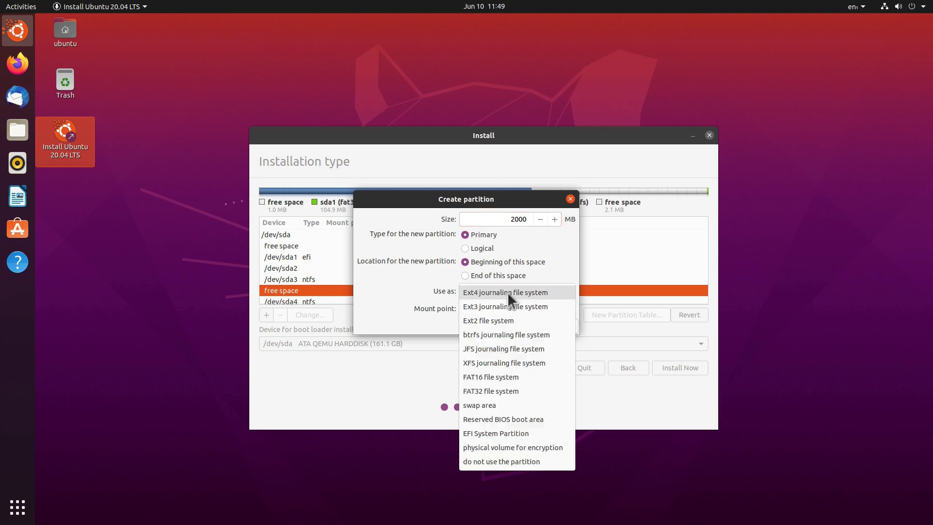
click(498, 406)
click(544, 305)
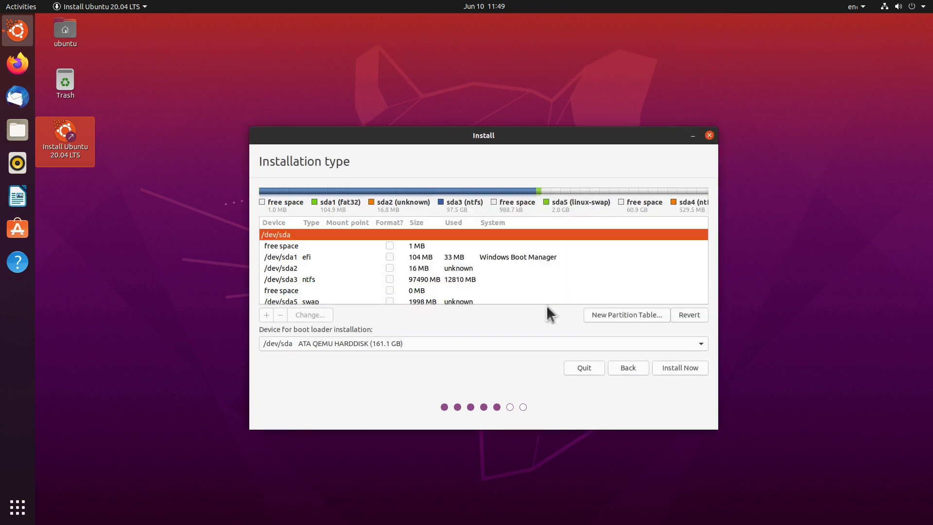
drag(706, 251, 704, 276)
Turn the remaining 60917 MB free space into an Ext4 partition mounted at /.
click(405, 280)
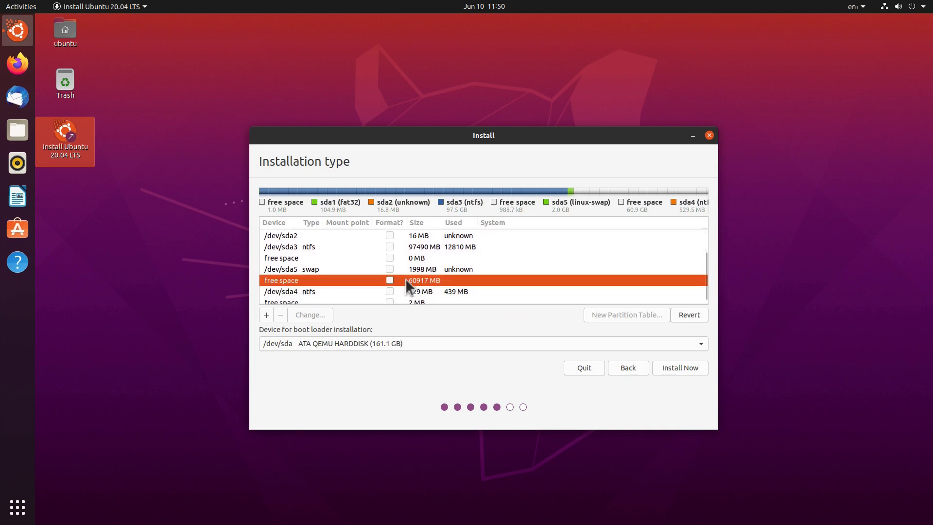
click(266, 315)
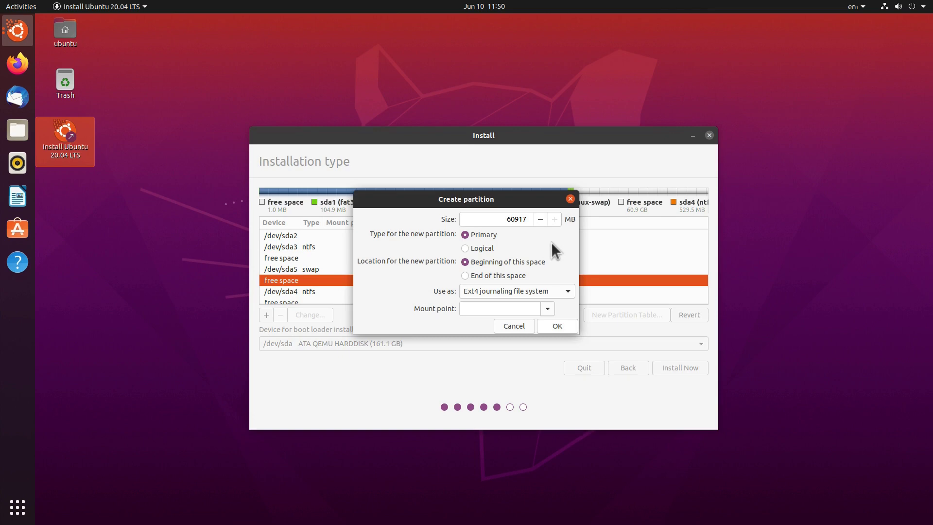
click(568, 291)
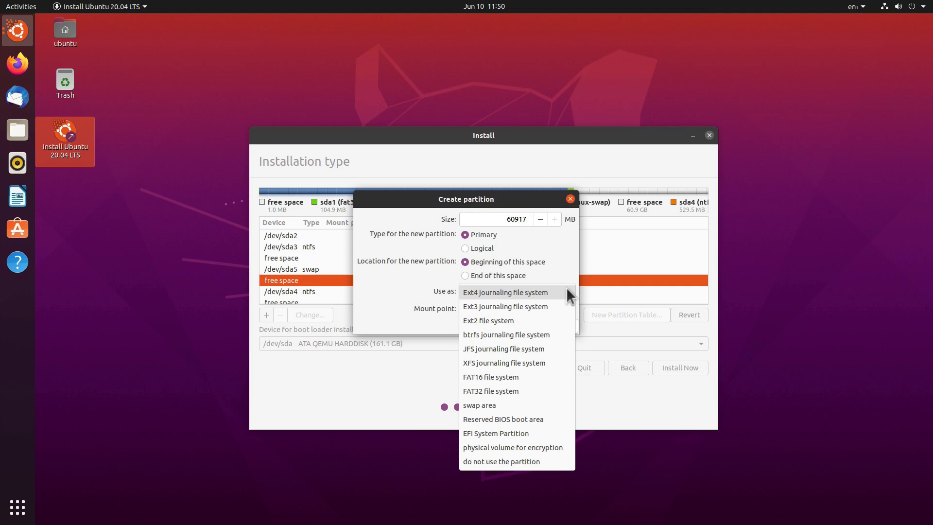
click(567, 292)
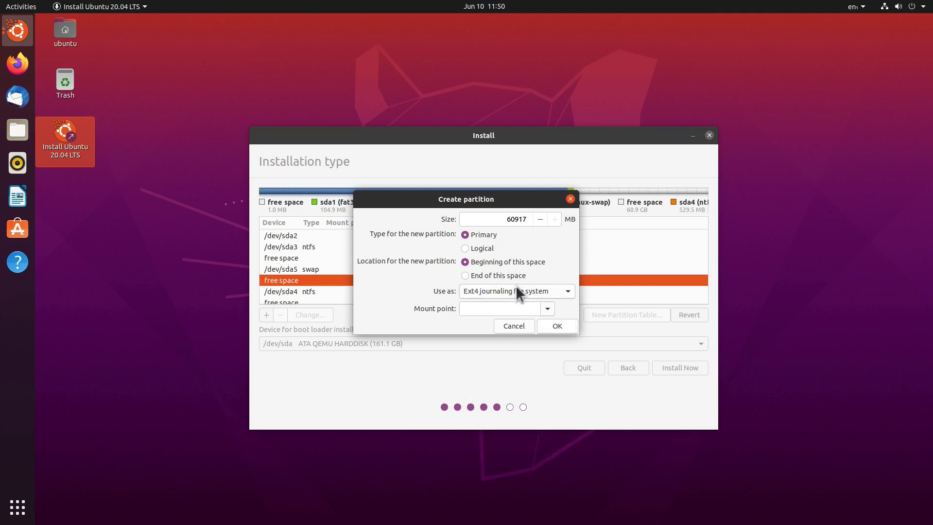
click(548, 309)
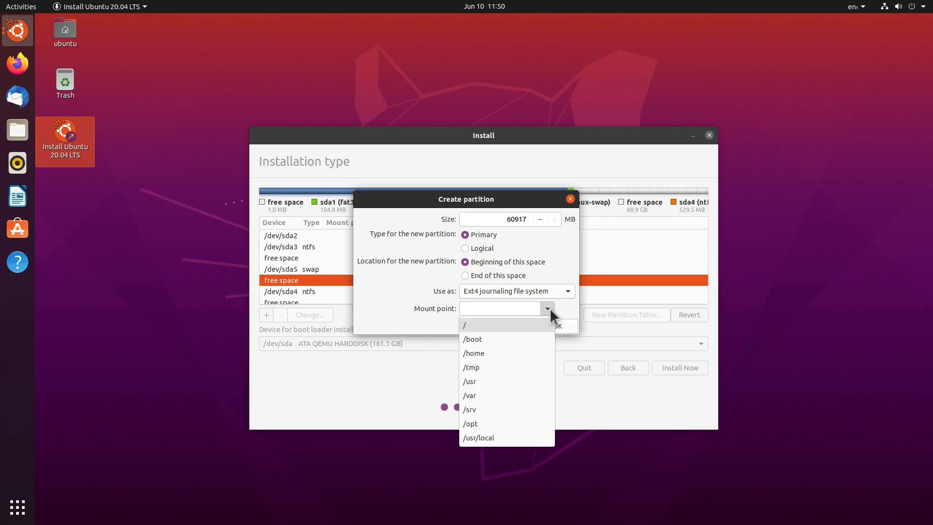
click(476, 327)
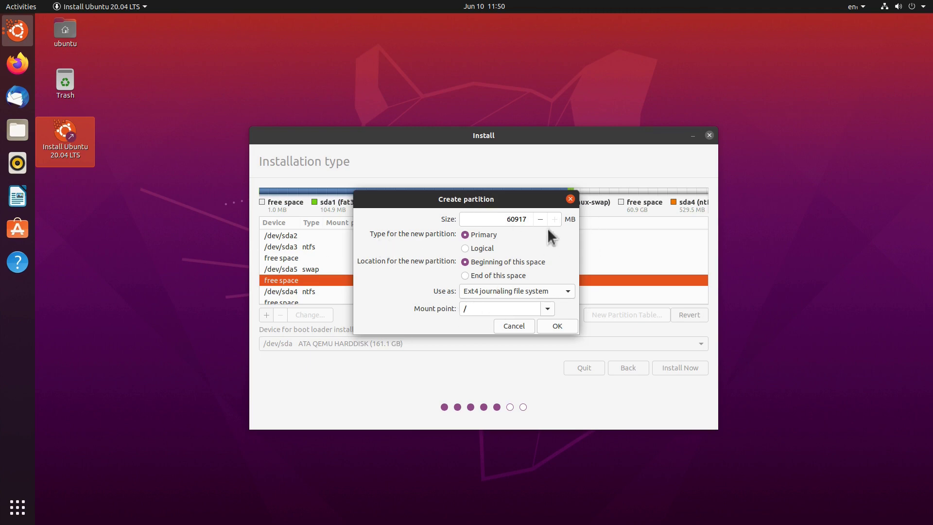
click(548, 309)
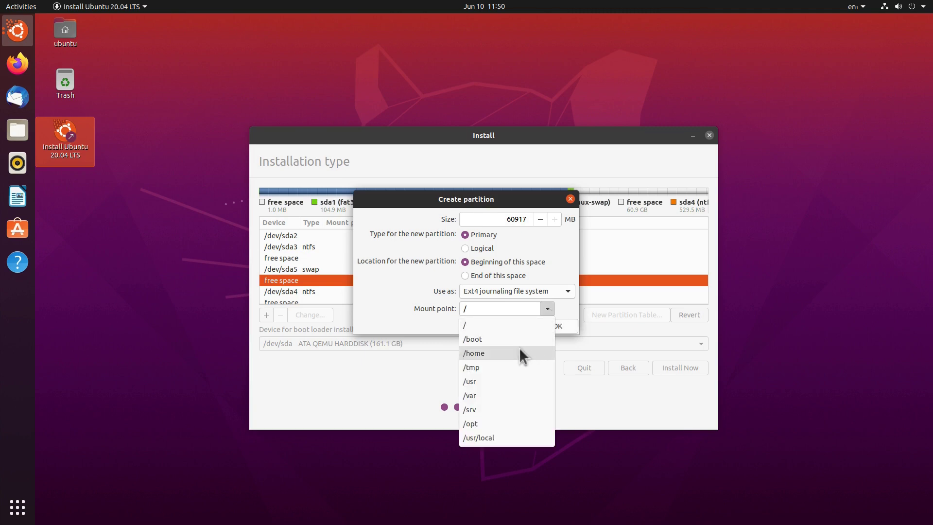
click(550, 303)
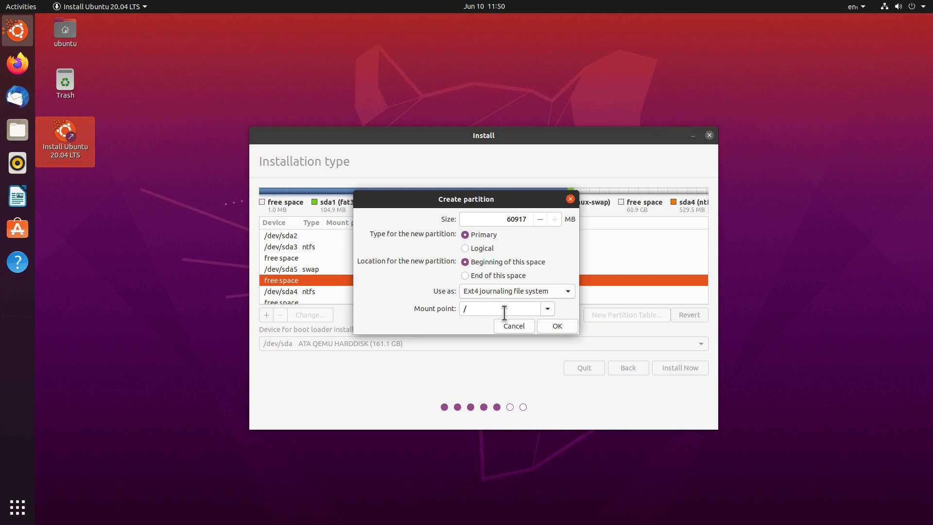
click(557, 326)
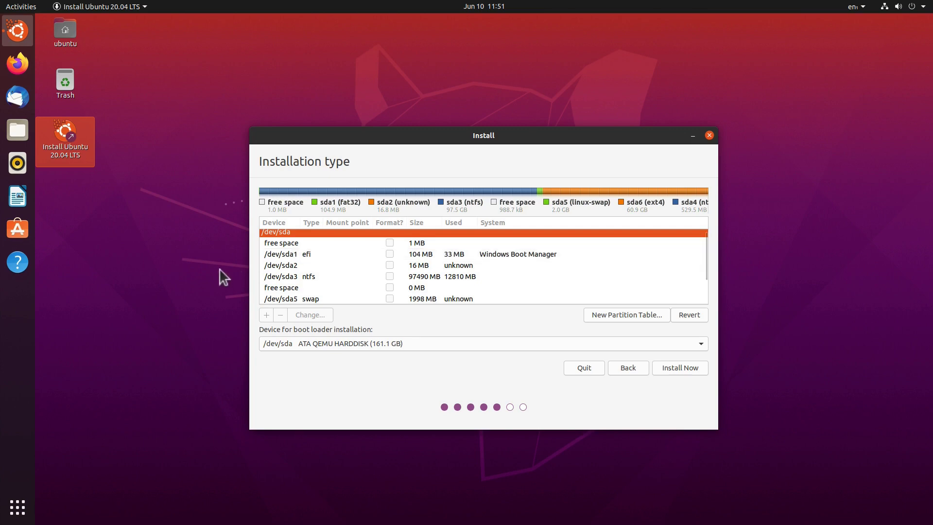
Put the boot loader on /dev/sda1 Windows Boot Manager, install, confirm disk writes, and accept Zurich.
click(351, 345)
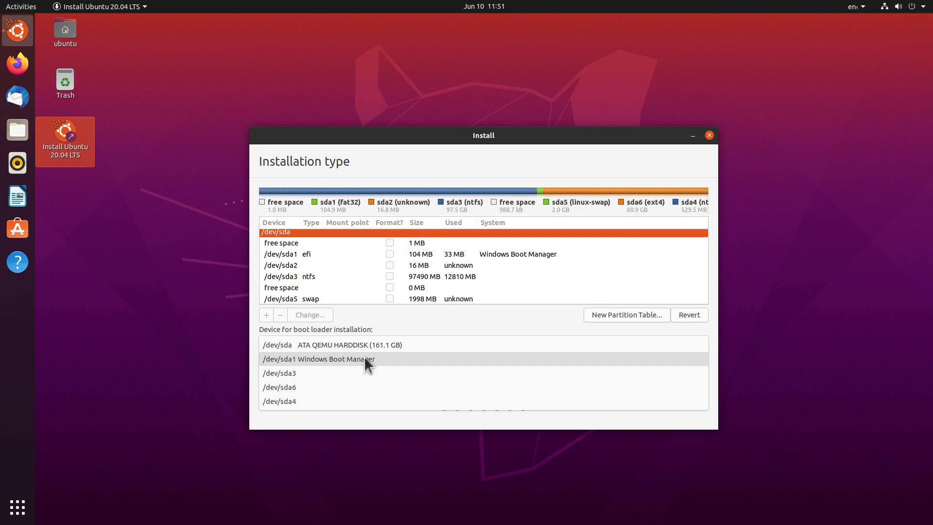
click(364, 359)
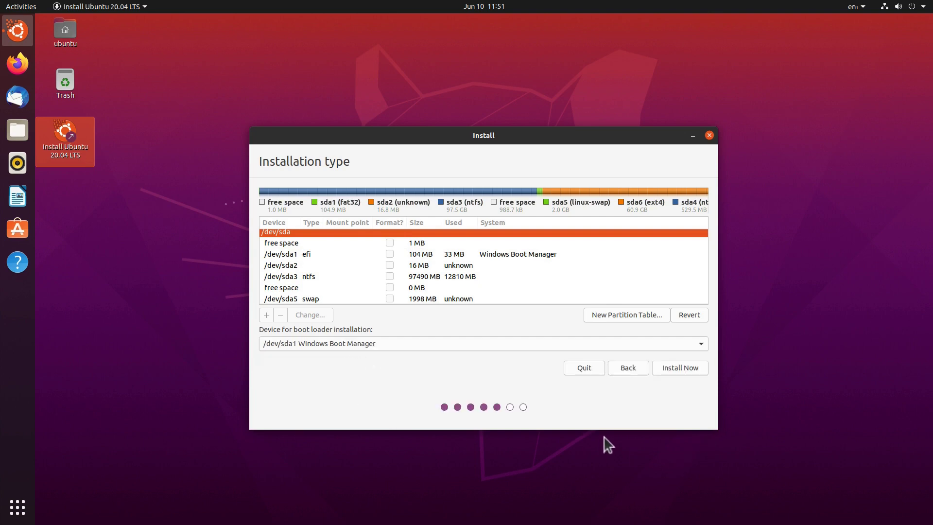
click(698, 367)
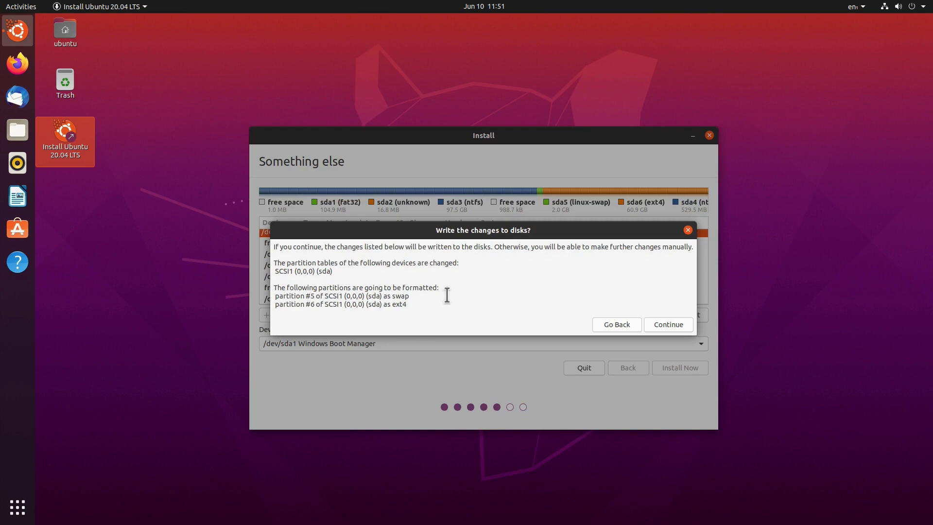
click(674, 323)
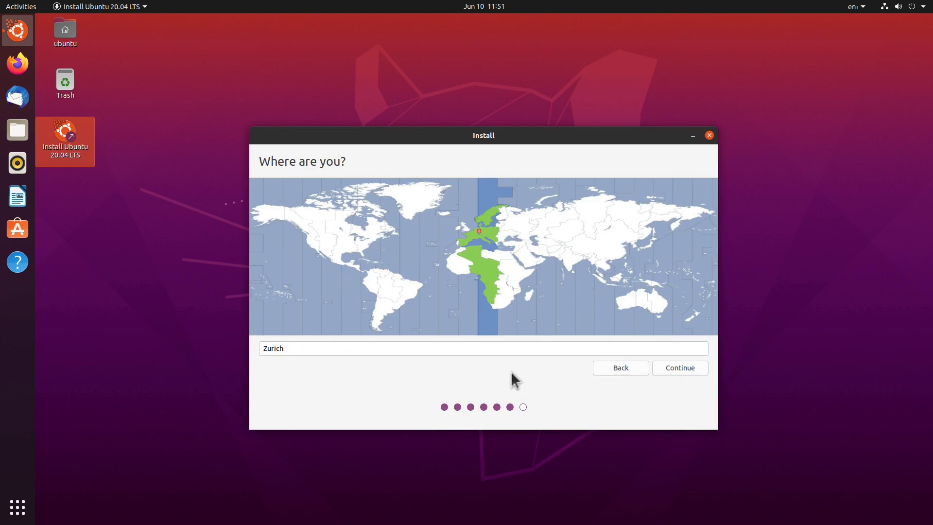
click(687, 372)
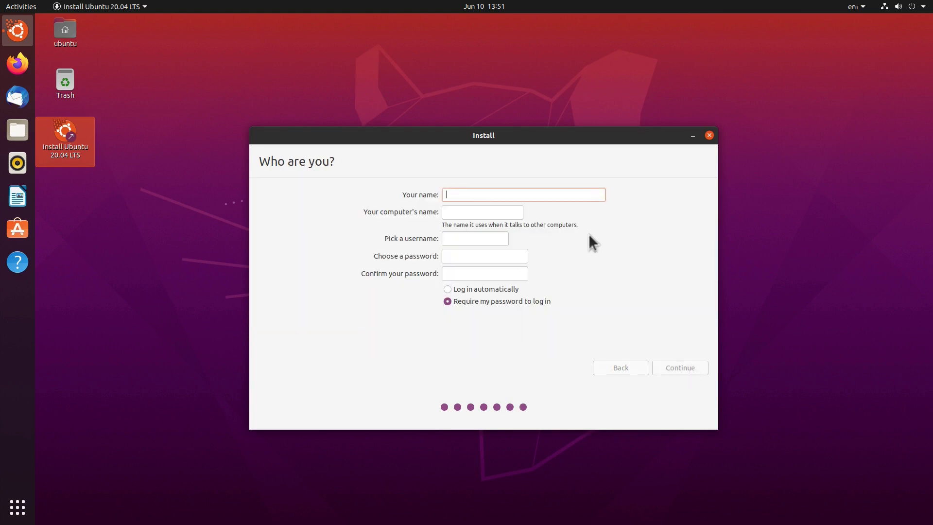
Enter the user's full name, computer name ubuntu2004, username and password, then submit to install.
text(Ermanno Ferrari)
key(Tab)
key(BackSpace)
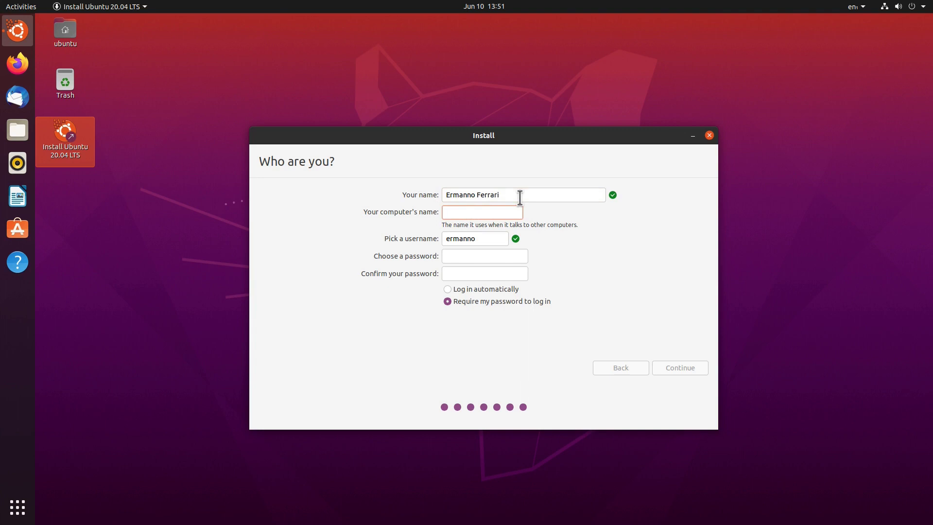
text(ubuntu2004)
key(Tab)
key(Tab)
text(*********)
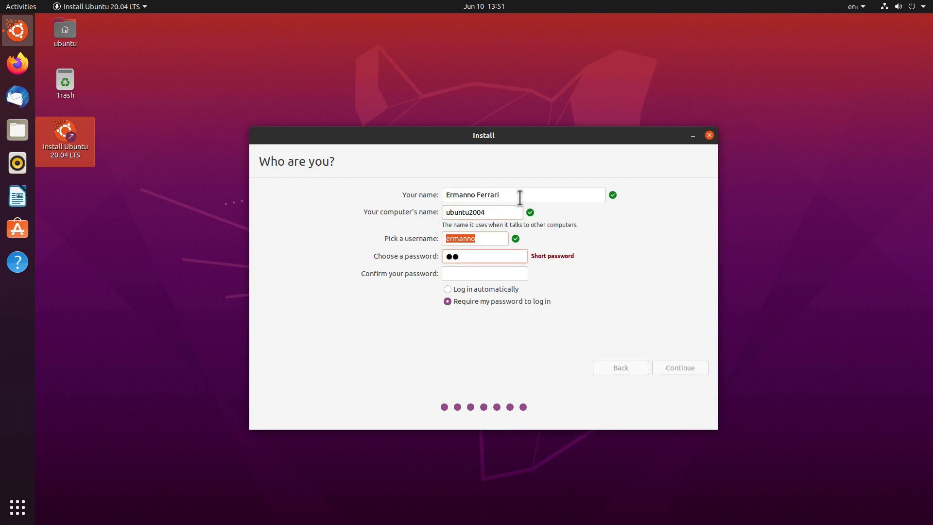
key(Tab)
text(*********)
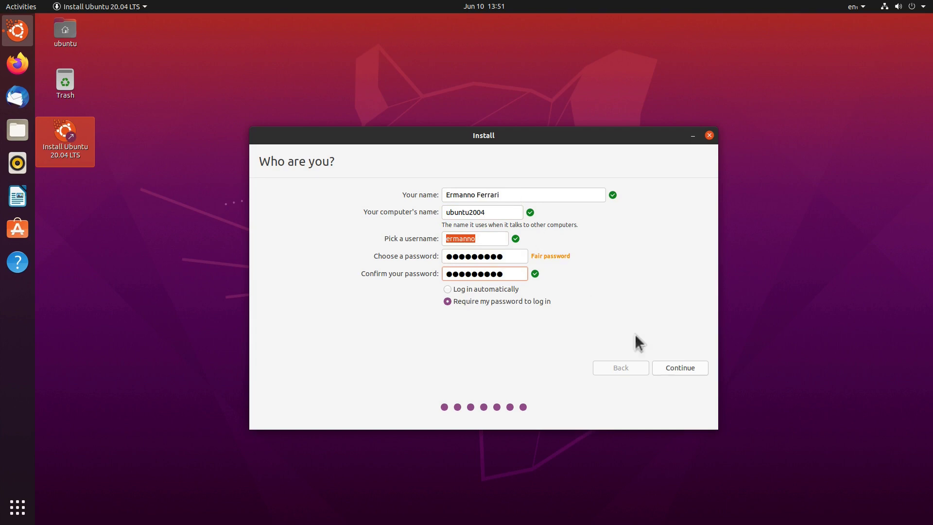
click(697, 368)
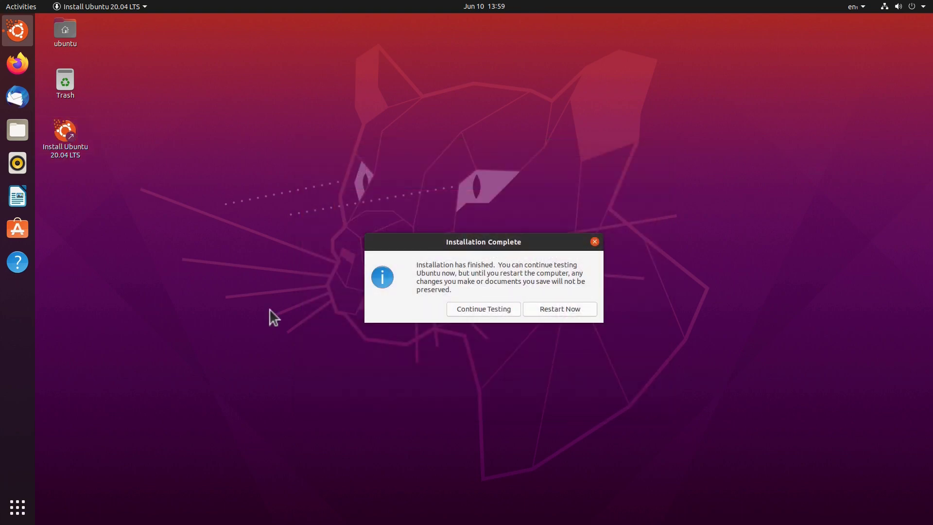
Restart after installation and boot the Ubuntu entry from the GRUB menu.
click(559, 313)
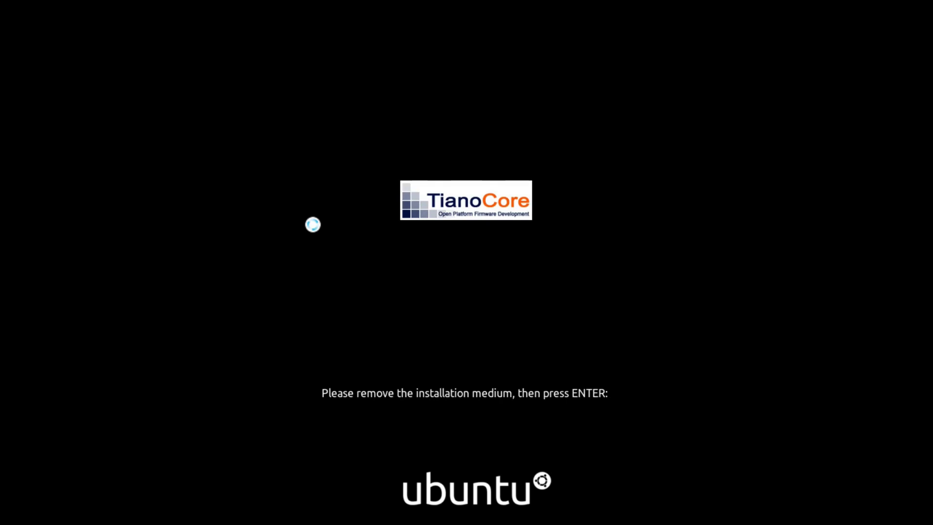
key(Return)
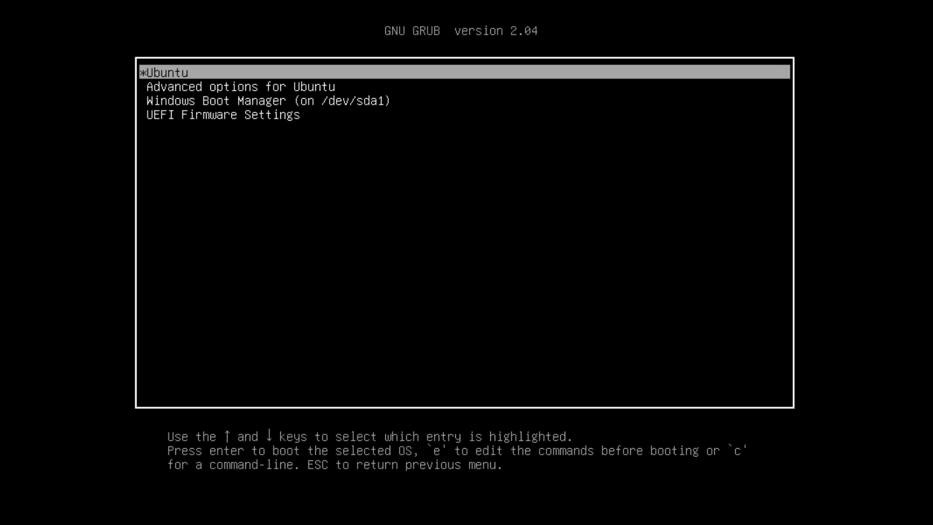
key(Down)
key(Down)
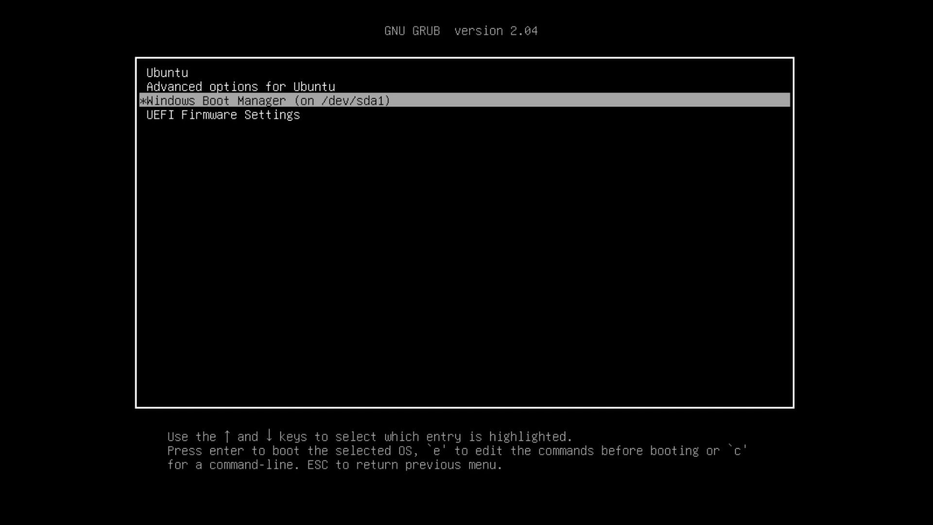
key(Up)
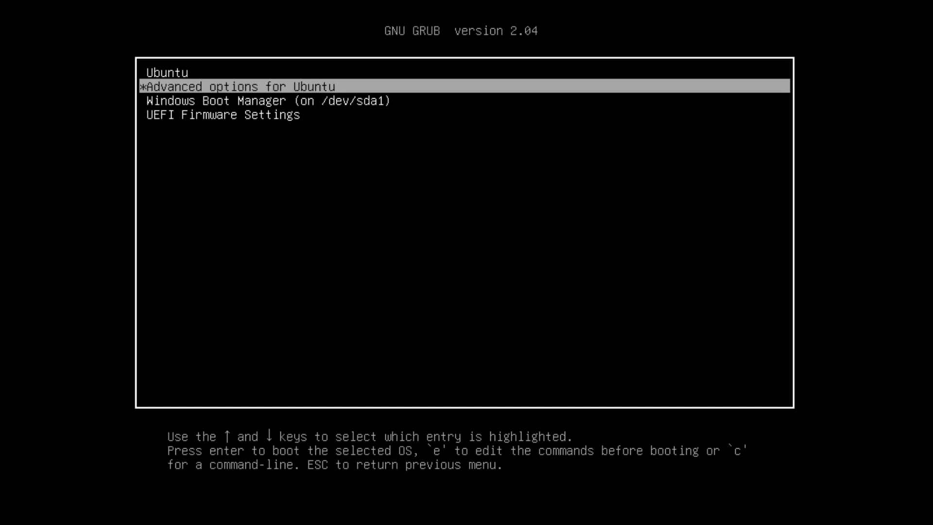
key(Up)
key(Return)
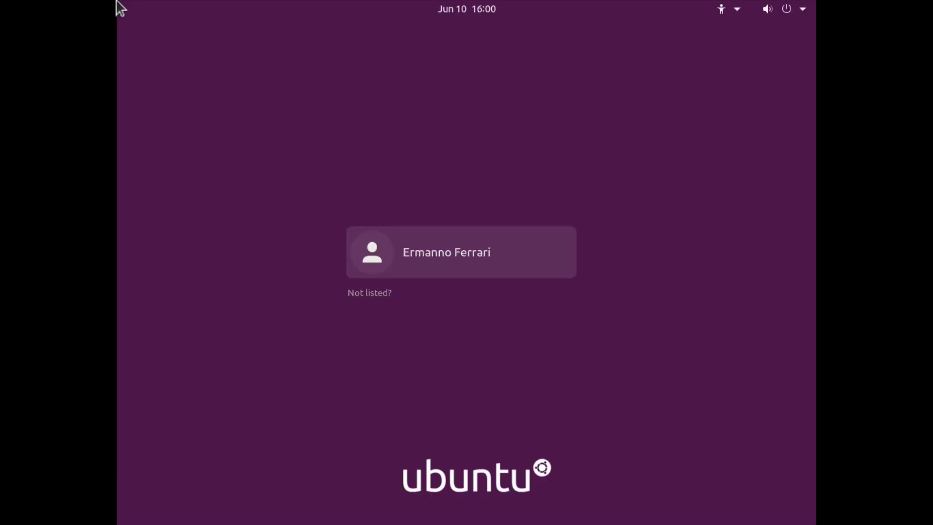
Sign in to the installed Ubuntu with the account password.
key(Return)
text(••••••••••)
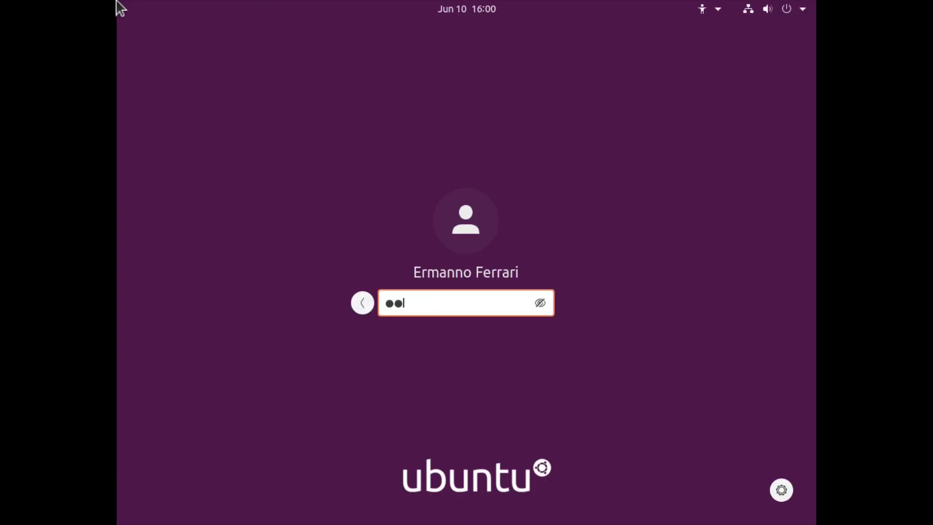
key(Return)
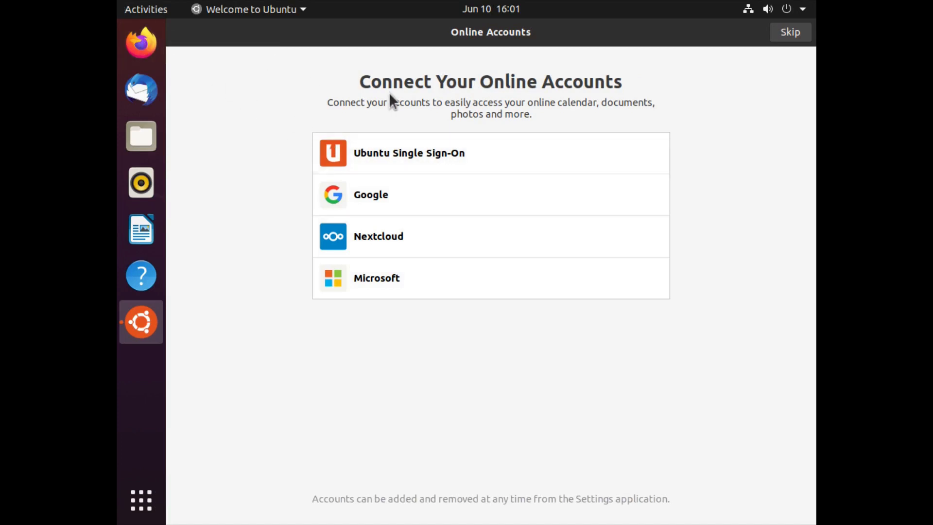
Skip online accounts and step through the Welcome to Ubuntu pages until it closes.
click(778, 32)
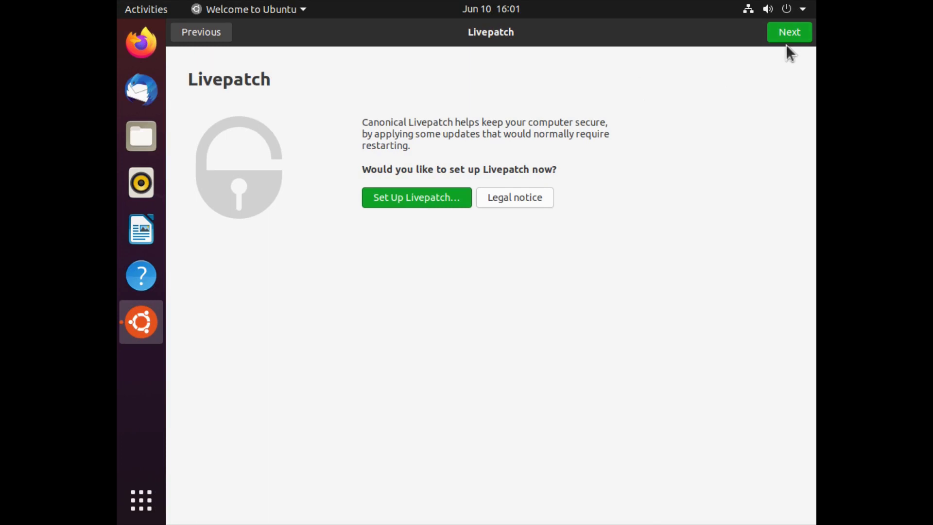
click(775, 34)
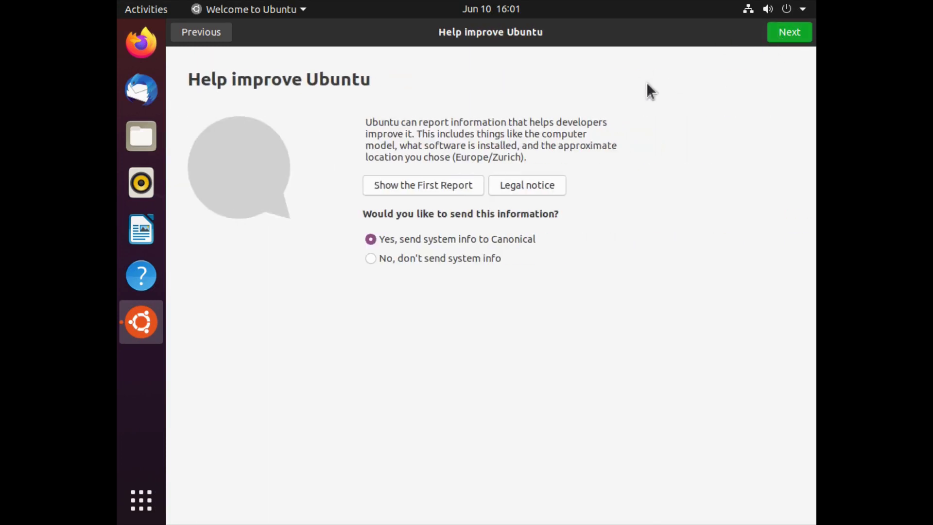
click(794, 35)
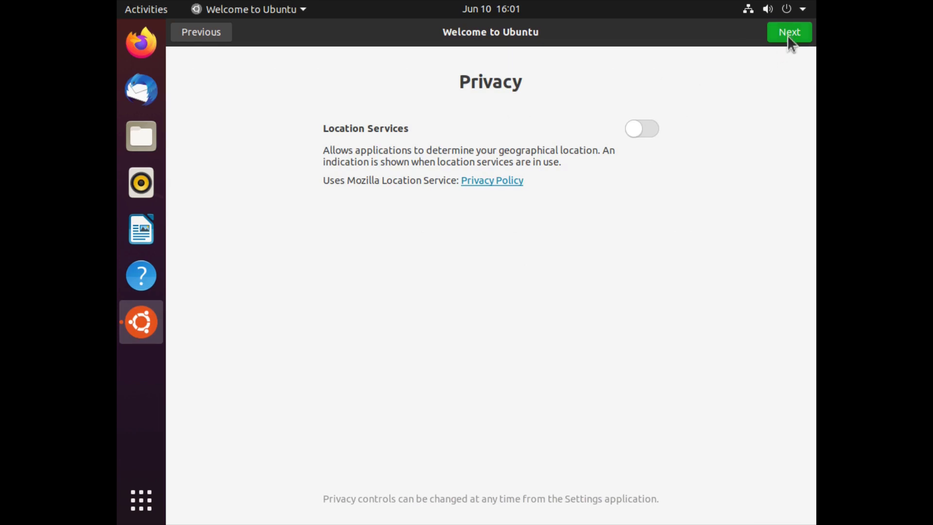
click(788, 35)
click(789, 30)
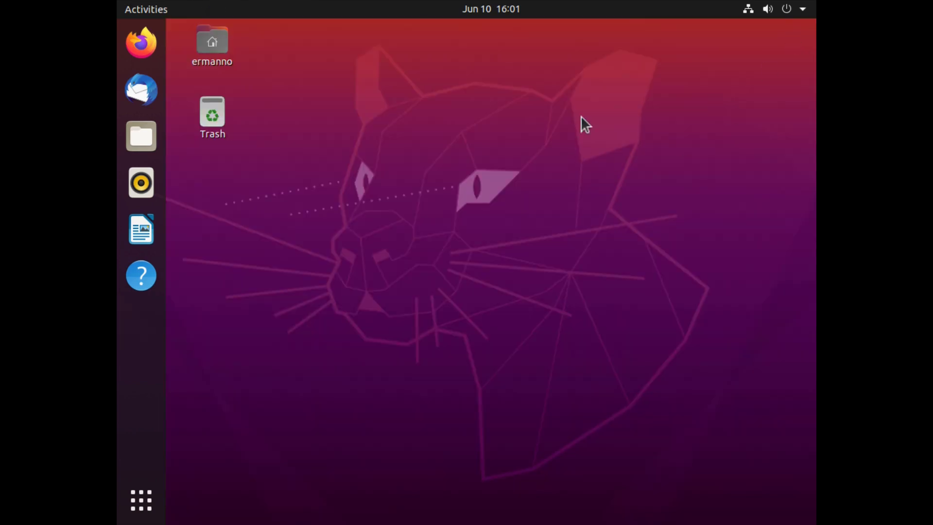
Switch the display to 1920 × 1080 (16:9) in Display Settings, keep it, and close Settings.
right_click(386, 110)
click(406, 279)
click(659, 145)
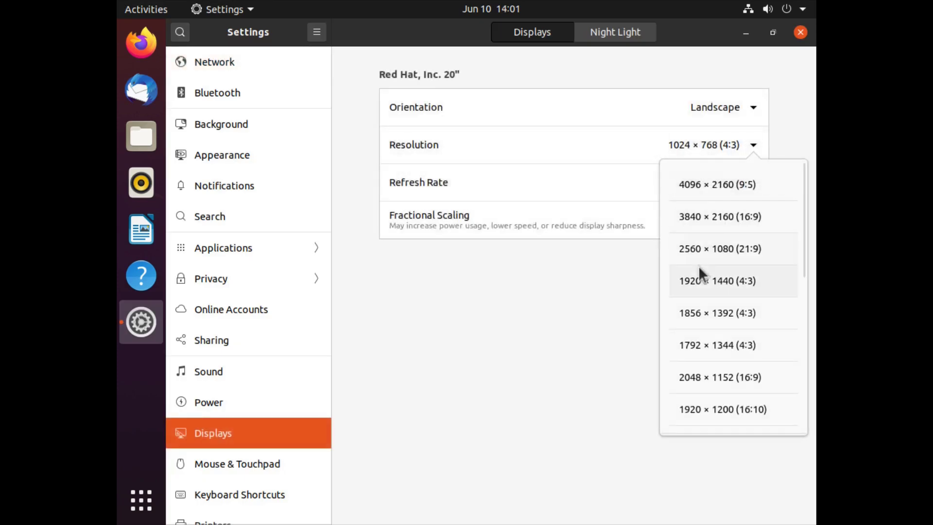
scroll(698, 266, down, 1)
click(708, 402)
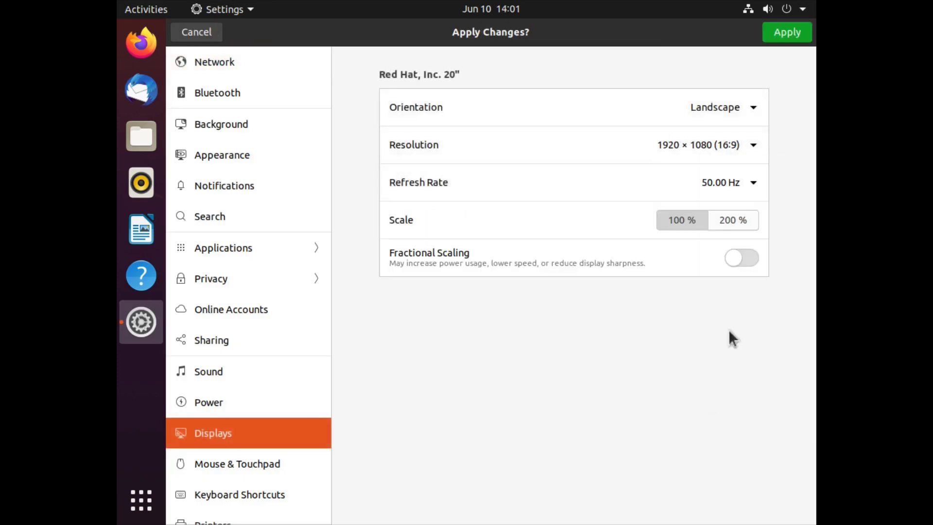
click(786, 40)
click(535, 293)
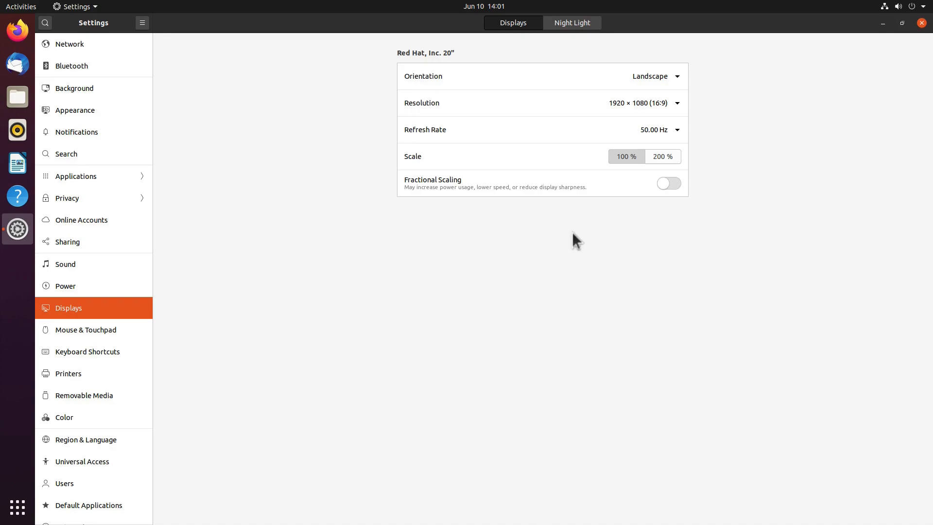
click(922, 23)
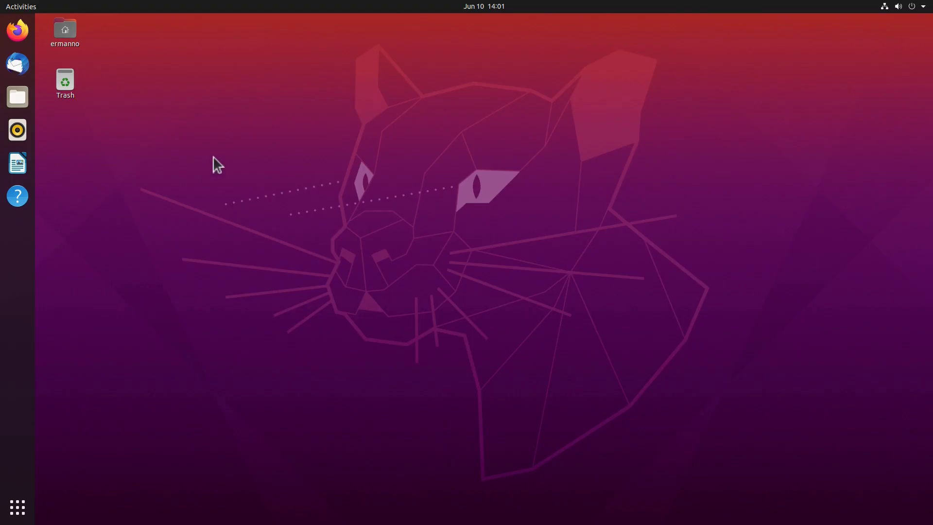
Launch Terminal, enlarge its text, and run sudo apt update with the administrator password.
click(18, 507)
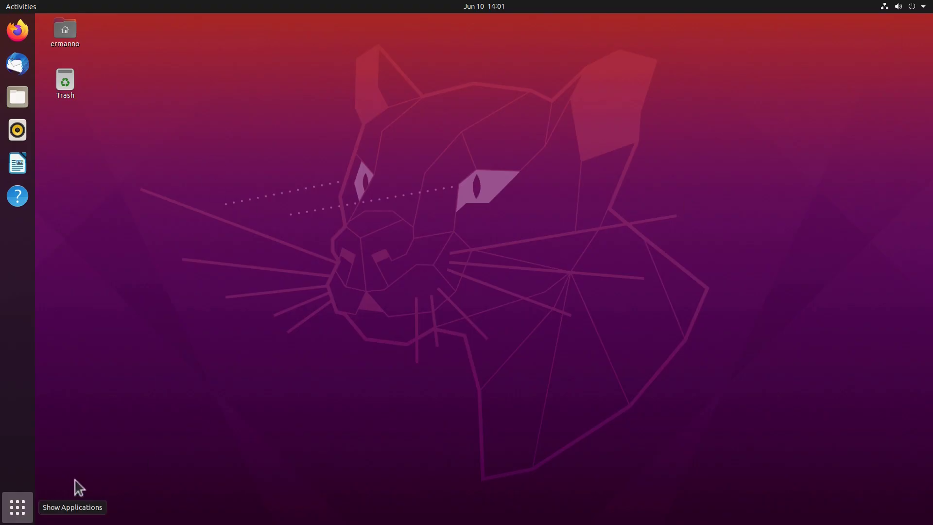
text(ter)
key(Return)
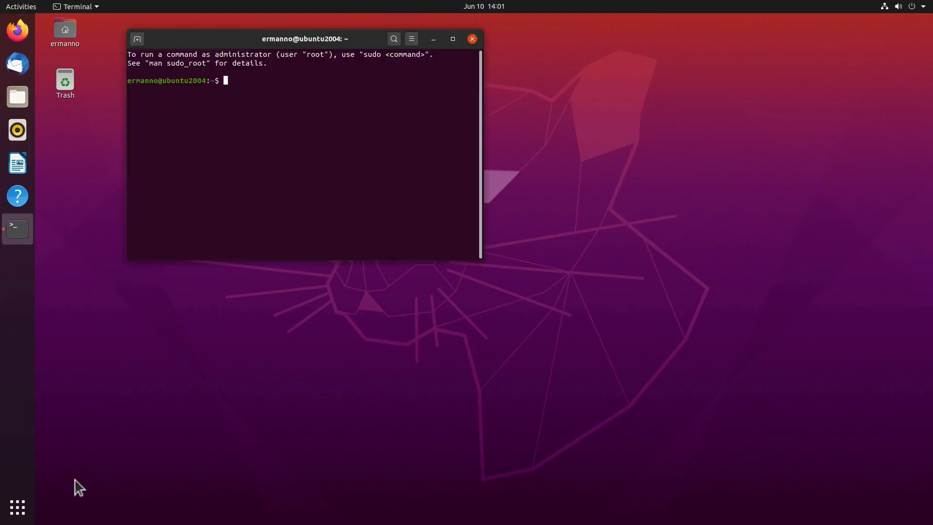
key(ctrl+plus)
key(ctrl+plus)
key(ctrl+plus)
key(ctrl+plus)
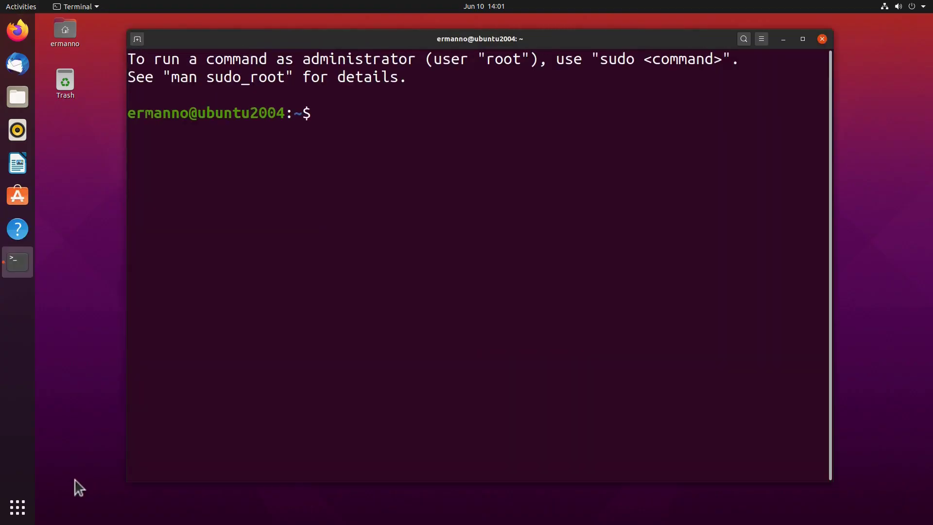
text(sudo apt update)
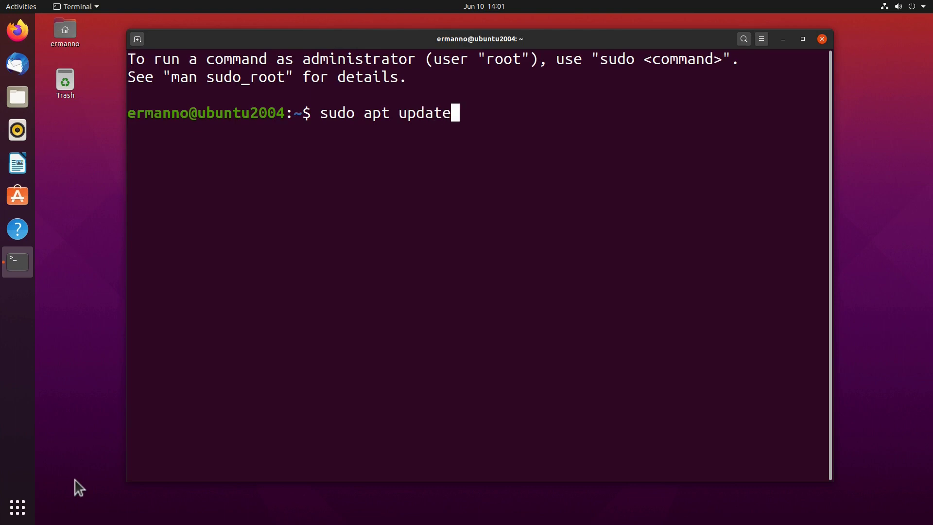
key(Return)
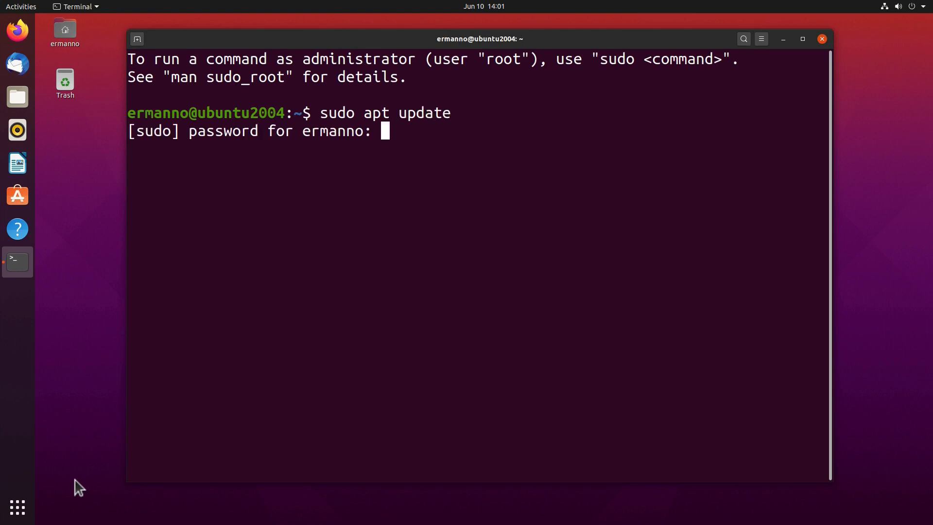
key(Return)
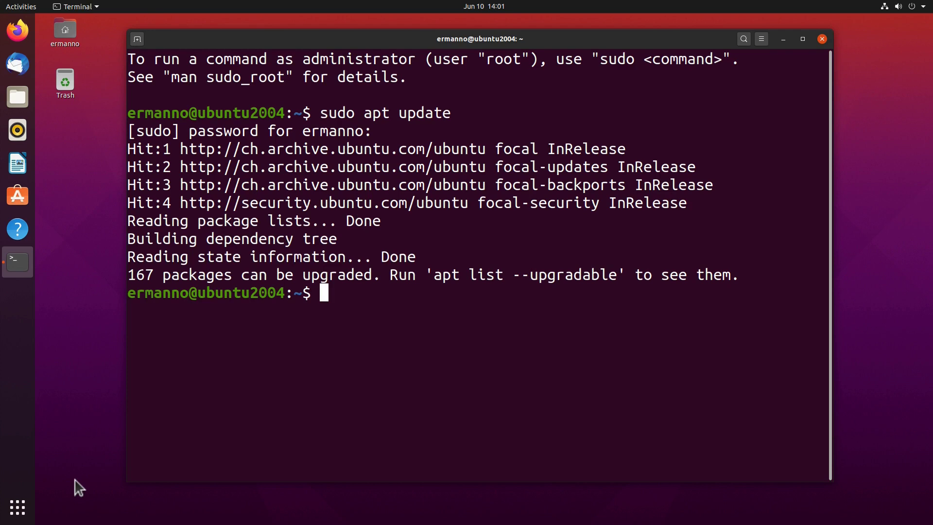
Run sudo apt upgrade and confirm continuing with the 167-package upgrade.
key(Up)
key(BackSpace)
key(BackSpace)
key(BackSpace)
key(BackSpace)
text(grade)
key(Return)
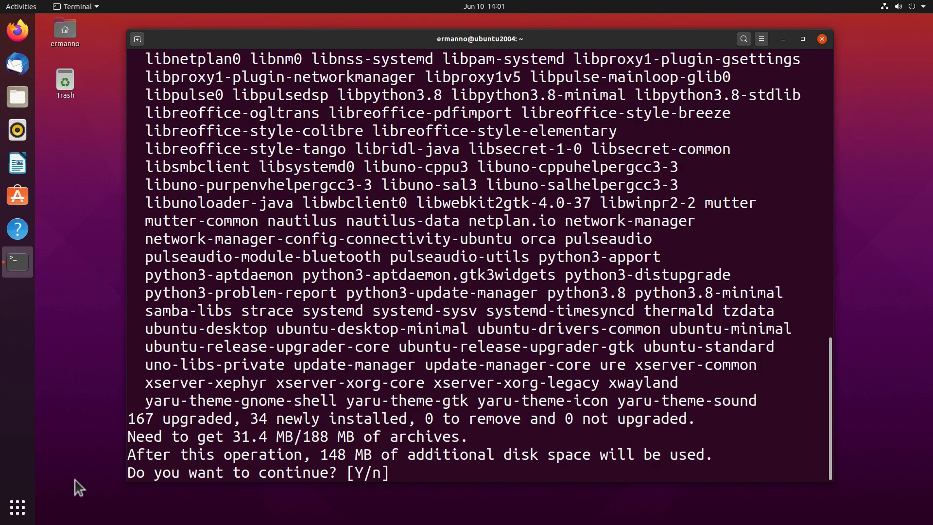
key(Return)
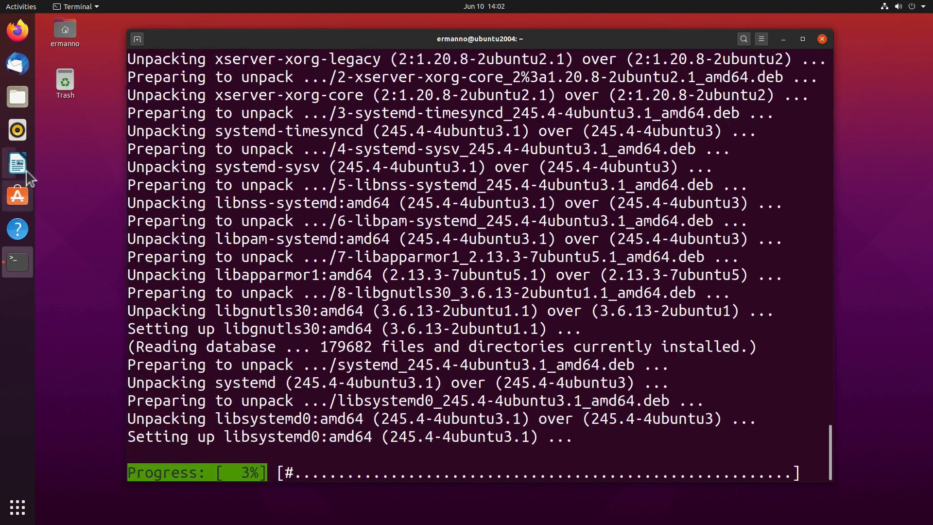
While the upgrade runs, open and close the Files home folder and the Settings app.
click(17, 98)
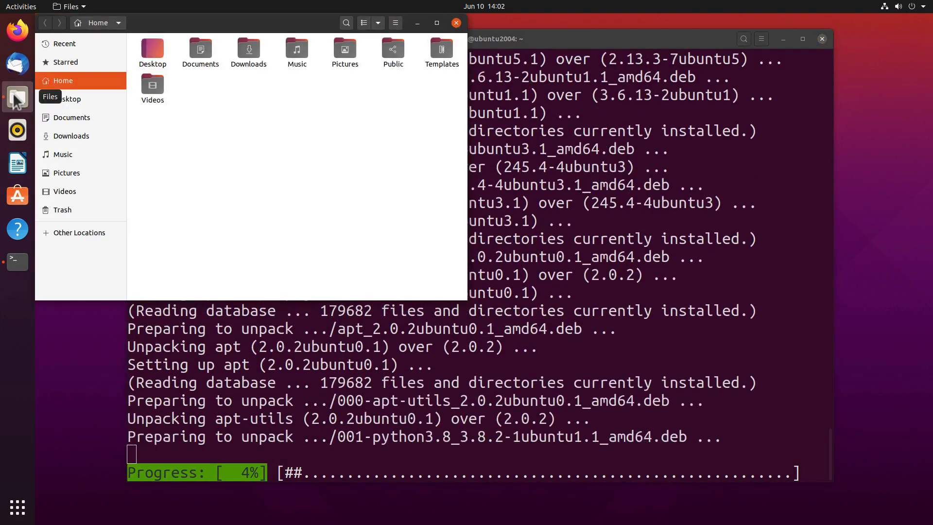
drag(225, 24, 424, 116)
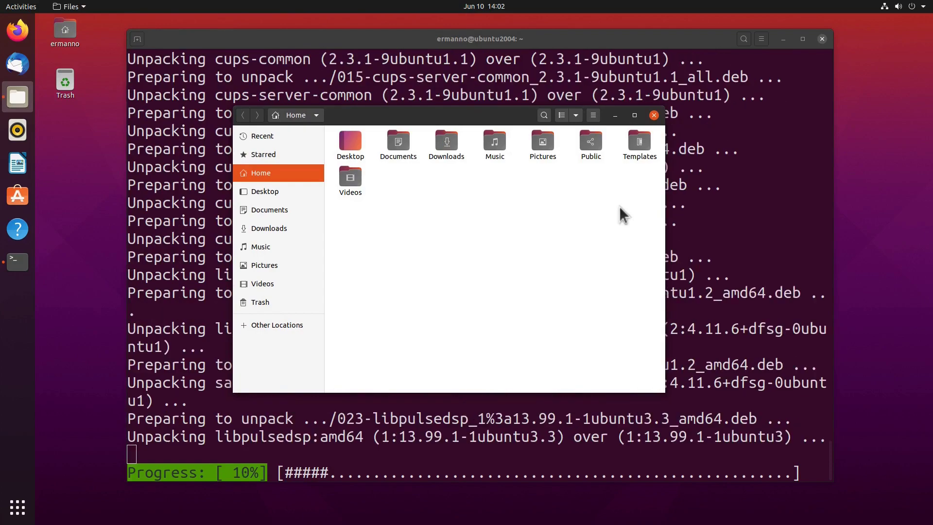
click(655, 116)
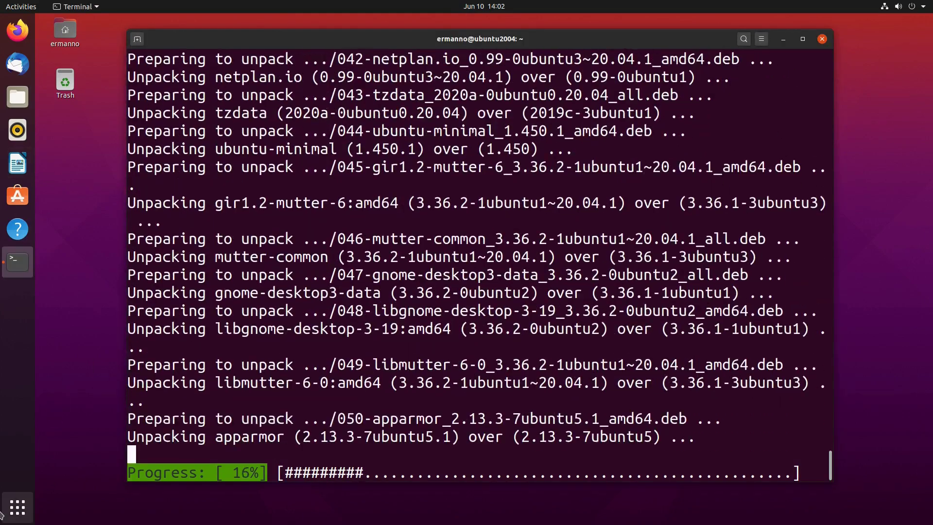
key(super)
text(sett)
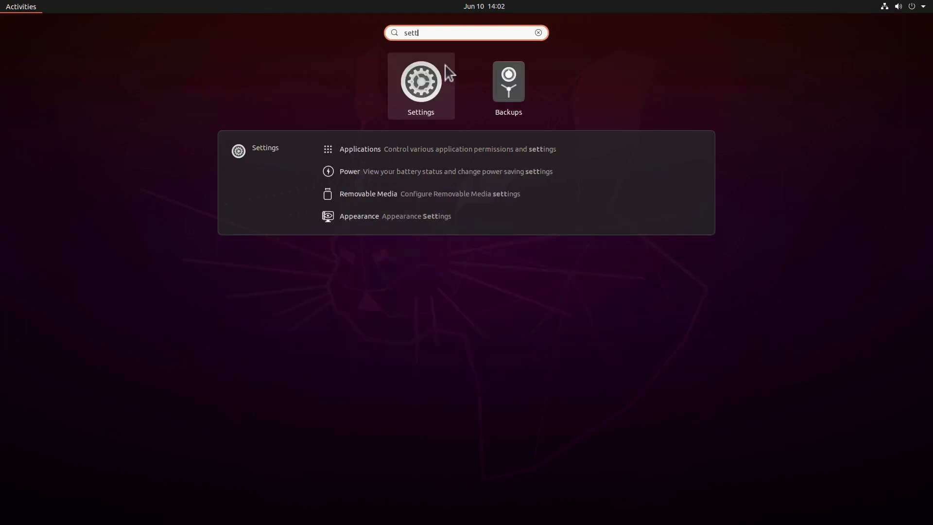
click(447, 74)
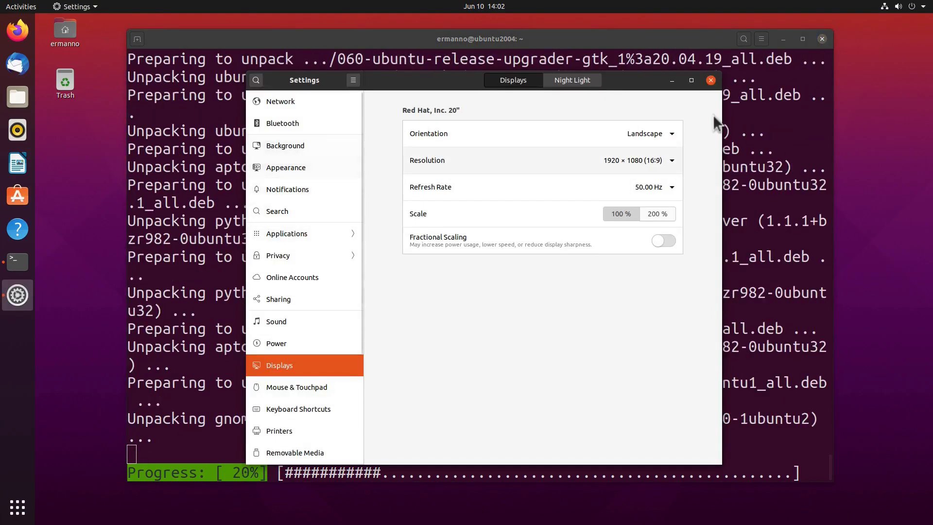
click(711, 80)
Search the applications for 'ex', clear the search, and return to the Terminal.
click(18, 507)
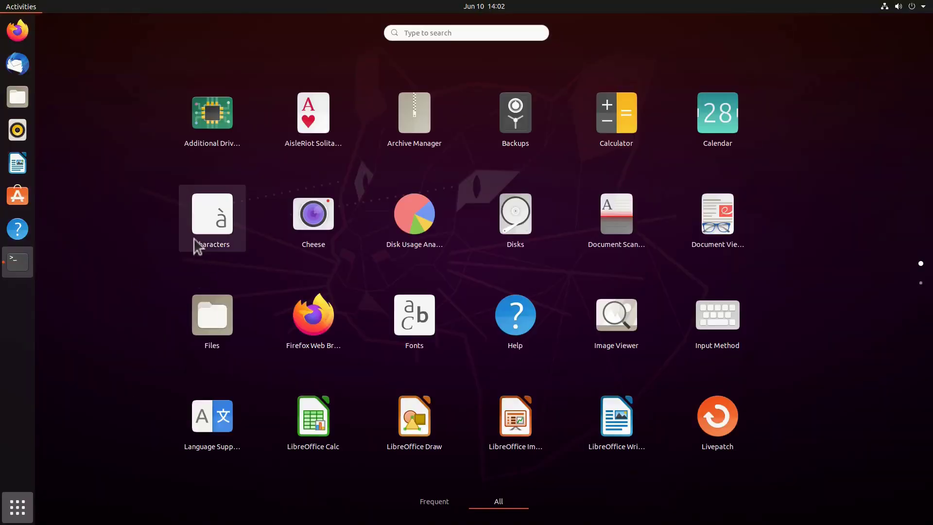
click(459, 29)
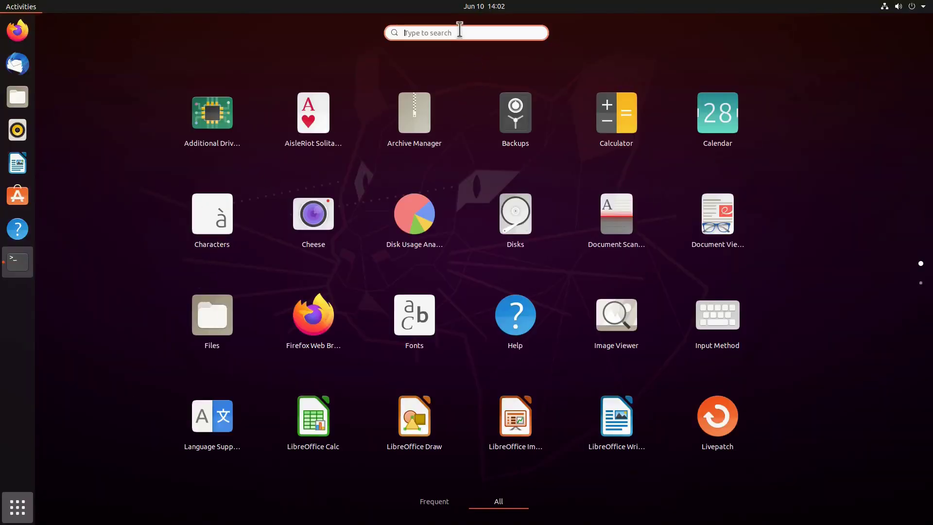
text(ex)
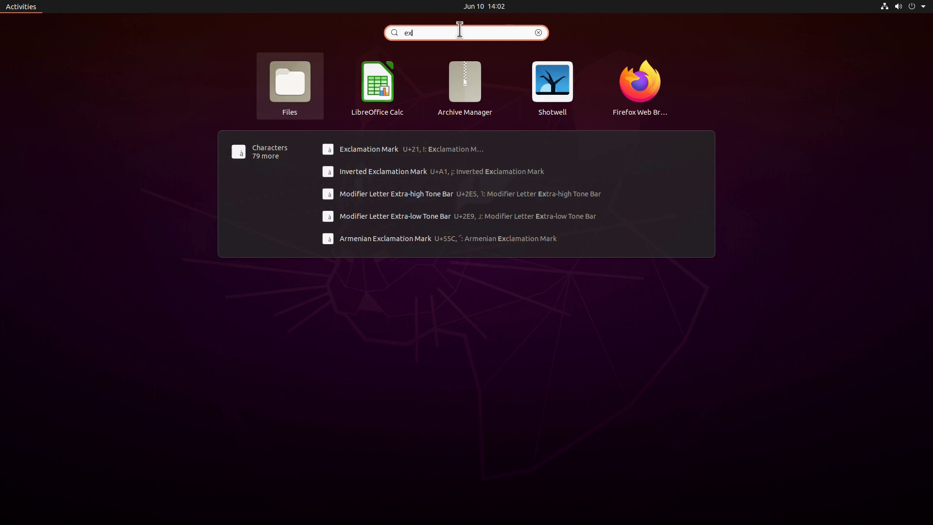
click(538, 32)
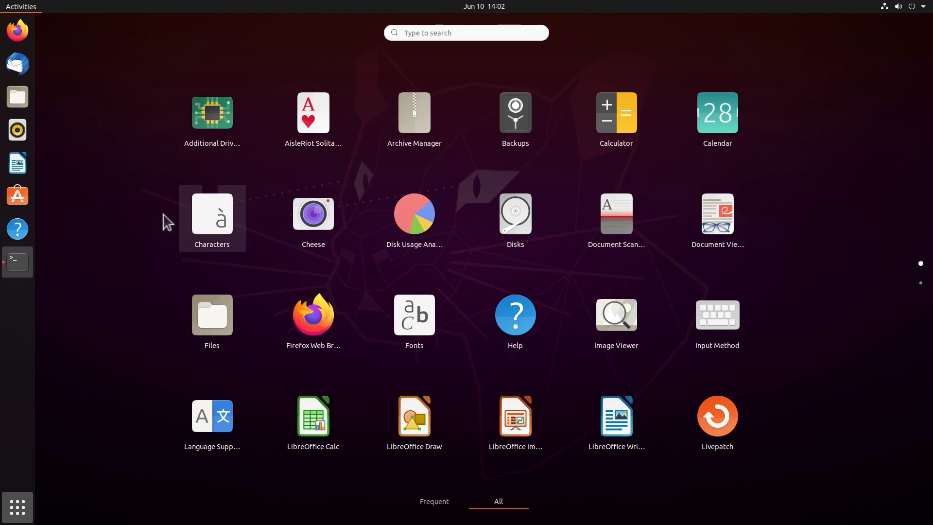
click(39, 271)
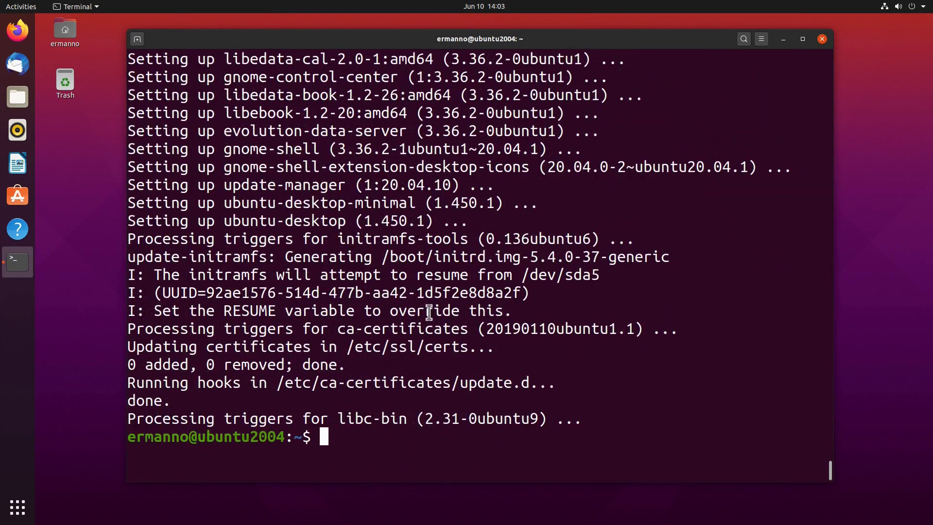
Clear the terminal, install gnome-shell-extensions with sudo apt install, then close Terminal.
key(ctrl+l)
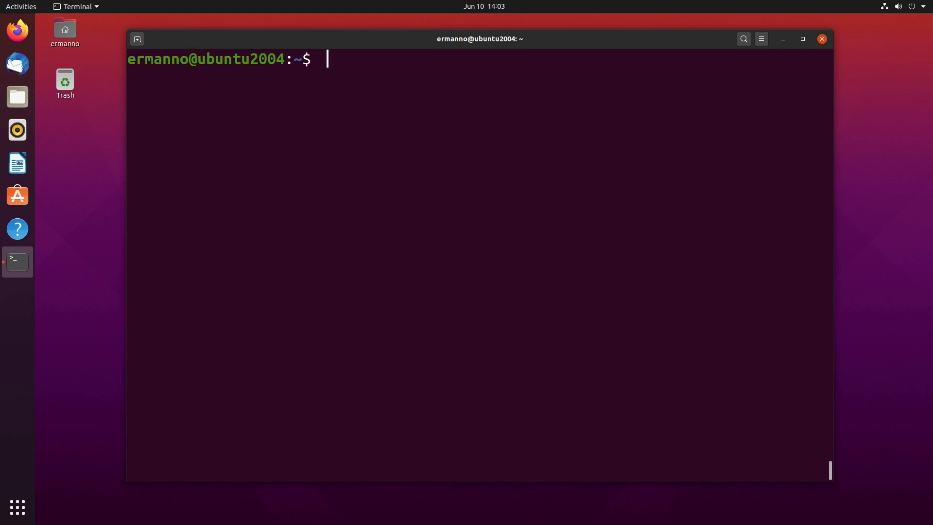
text(sudo apt i)
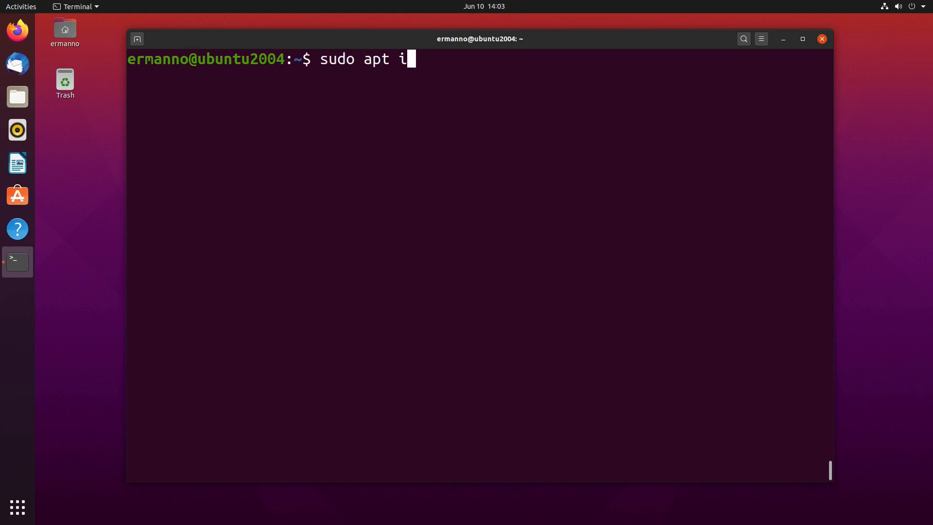
text(nstall gnome-shel)
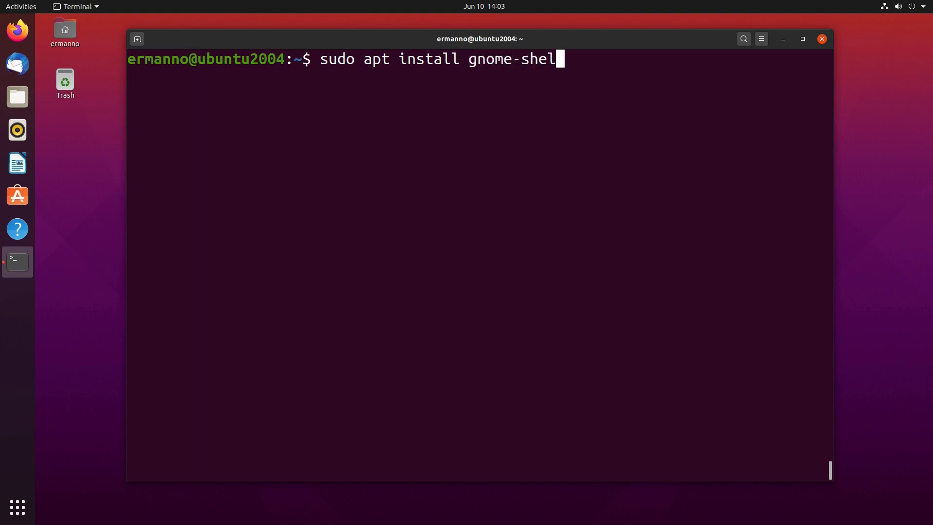
text(l-extensions)
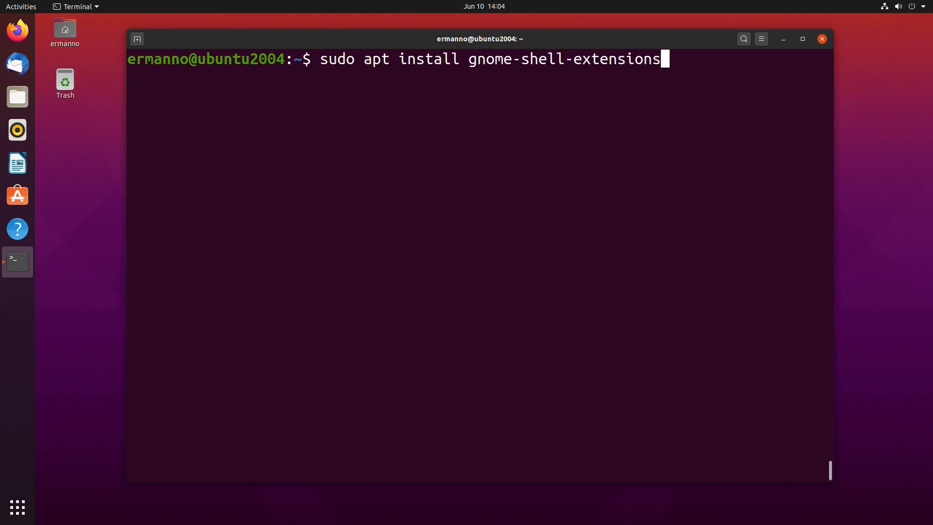
key(Return)
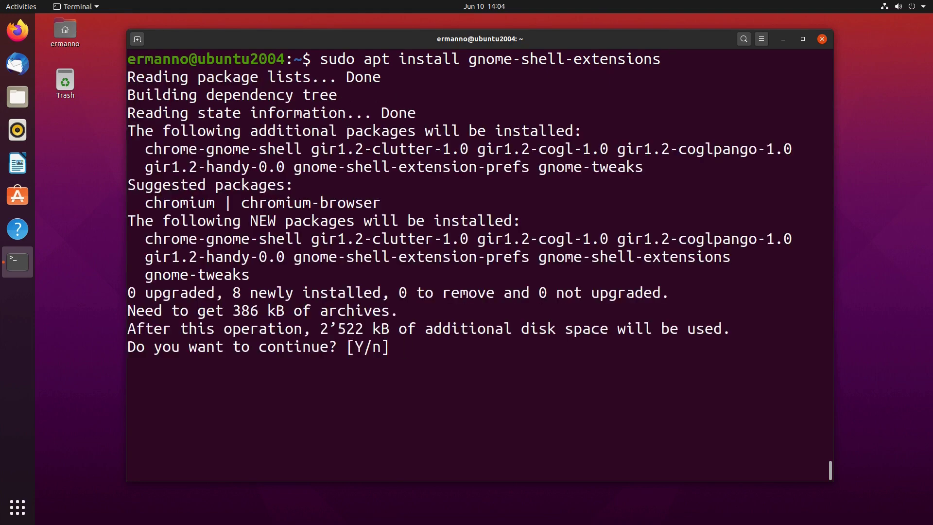
key(Return)
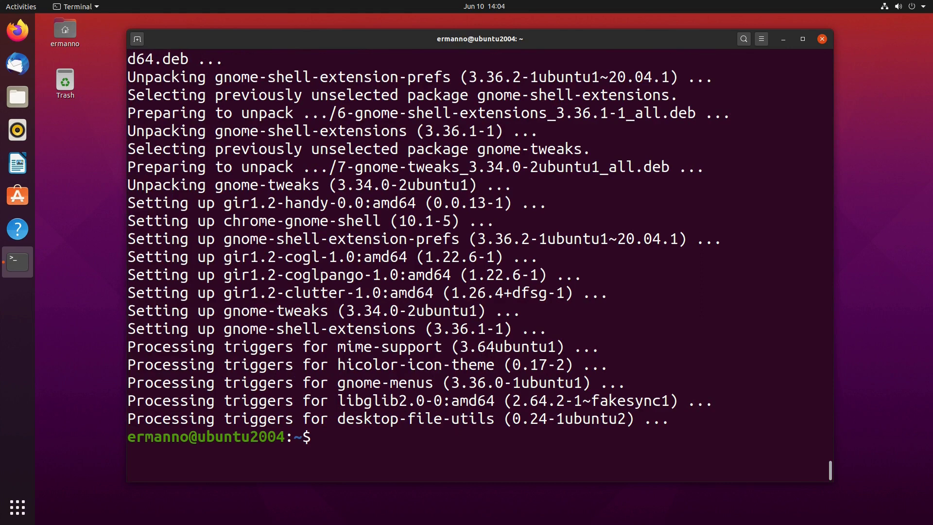
click(822, 39)
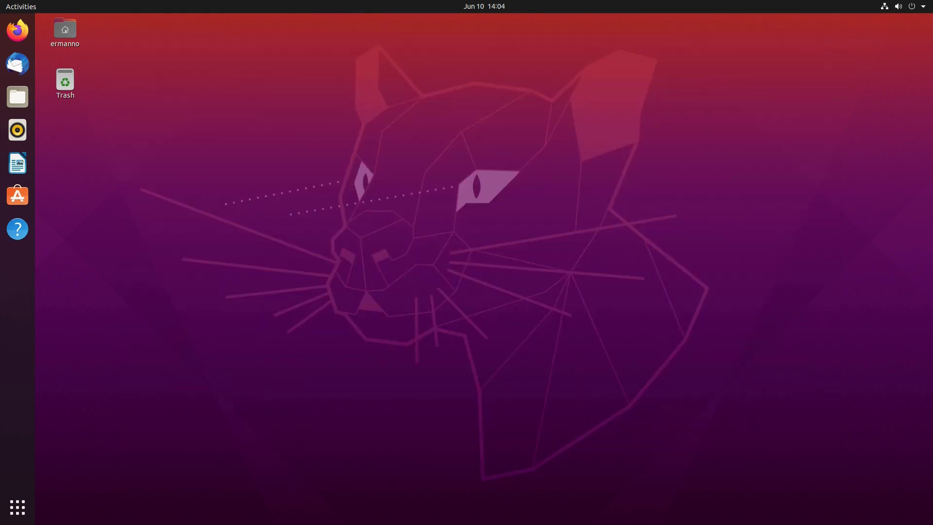
Launch Extensions from an 'ex' app search, switch off Ubuntu Dock, and close it.
click(18, 507)
text(ex)
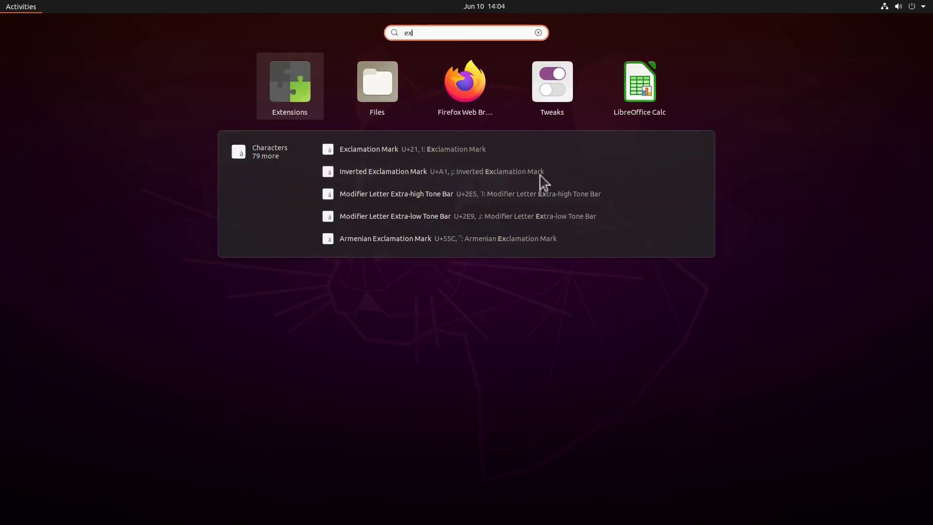
click(296, 86)
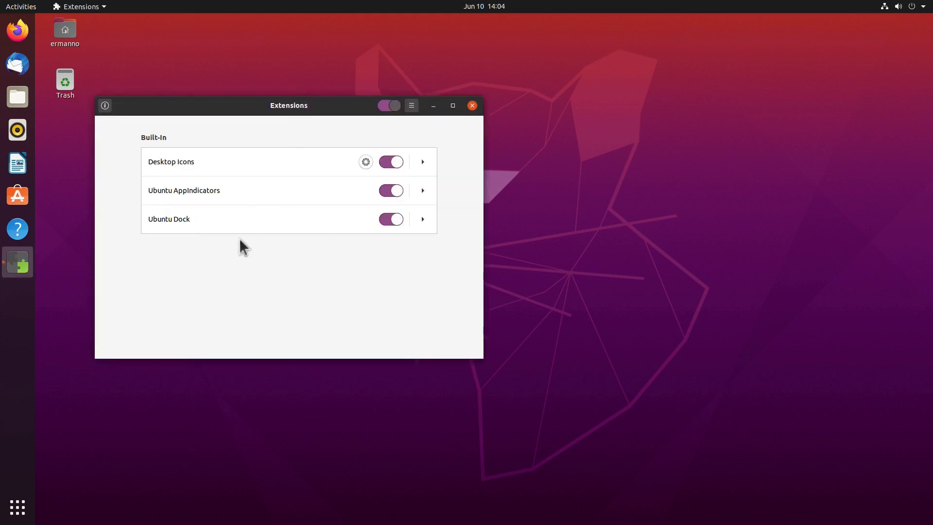
click(396, 221)
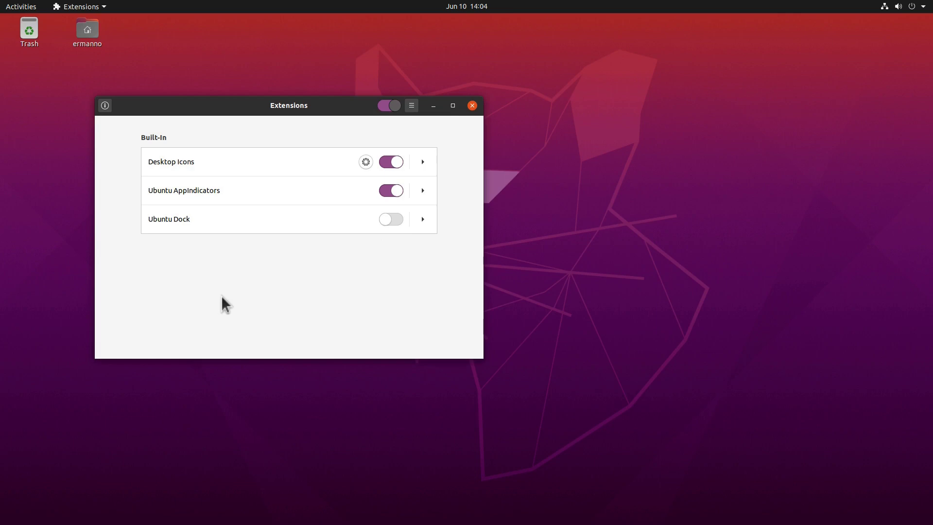
click(472, 106)
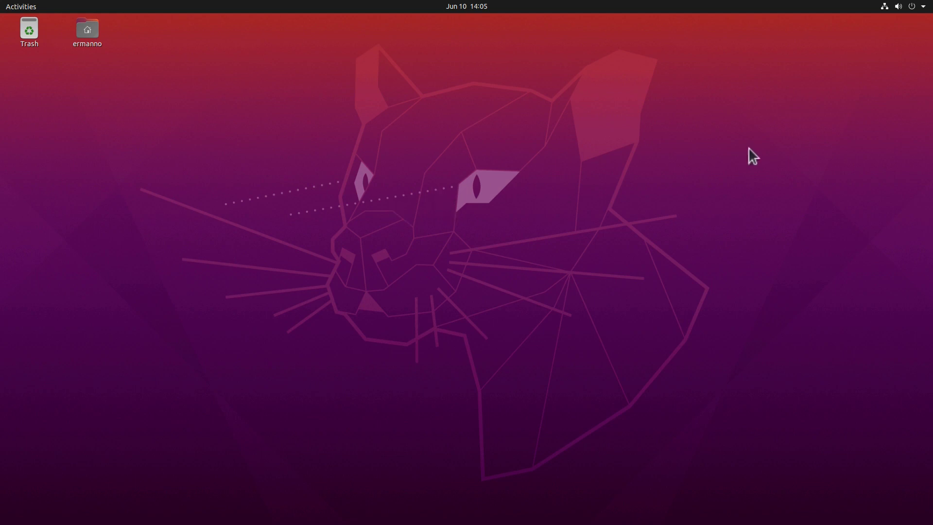
Restart Ubuntu from the system menu's Power Off dialog.
click(904, 6)
click(825, 108)
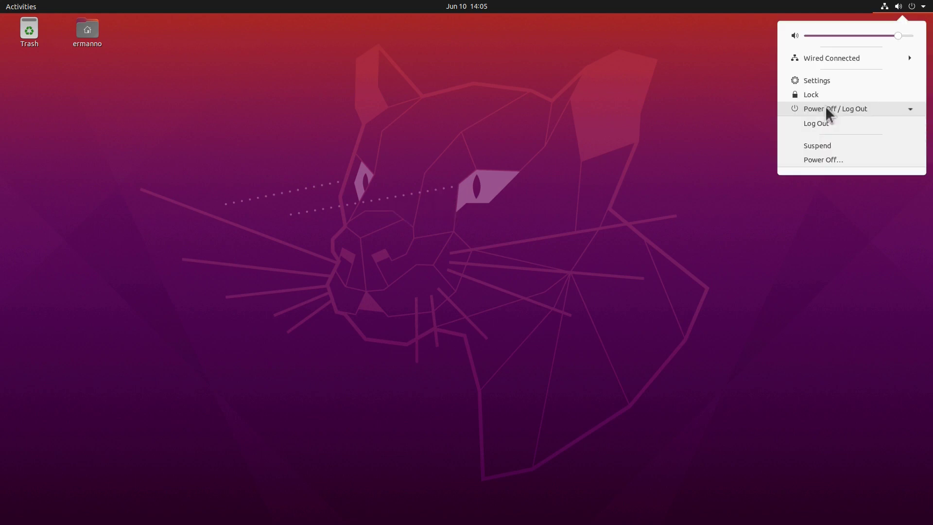
click(824, 160)
click(464, 292)
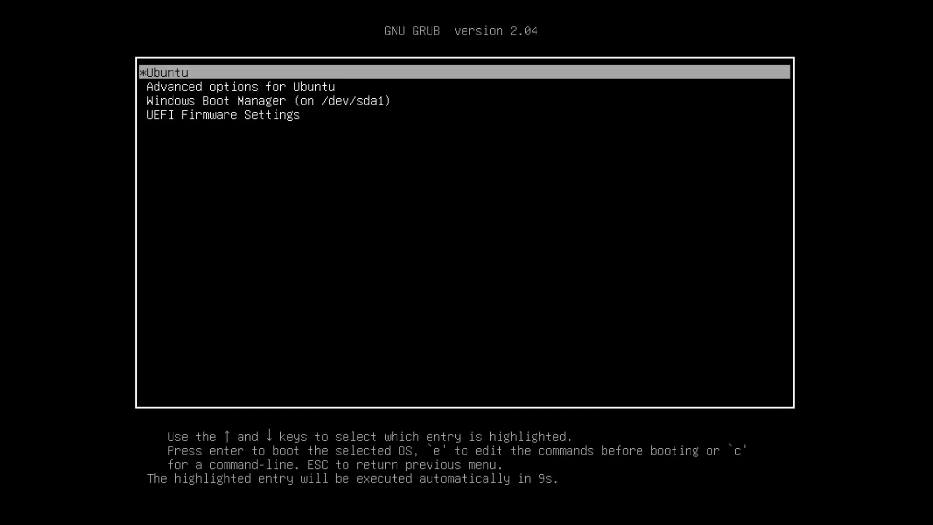
Boot Windows Boot Manager from GRUB and sign in to Windows with the account password.
key(Down)
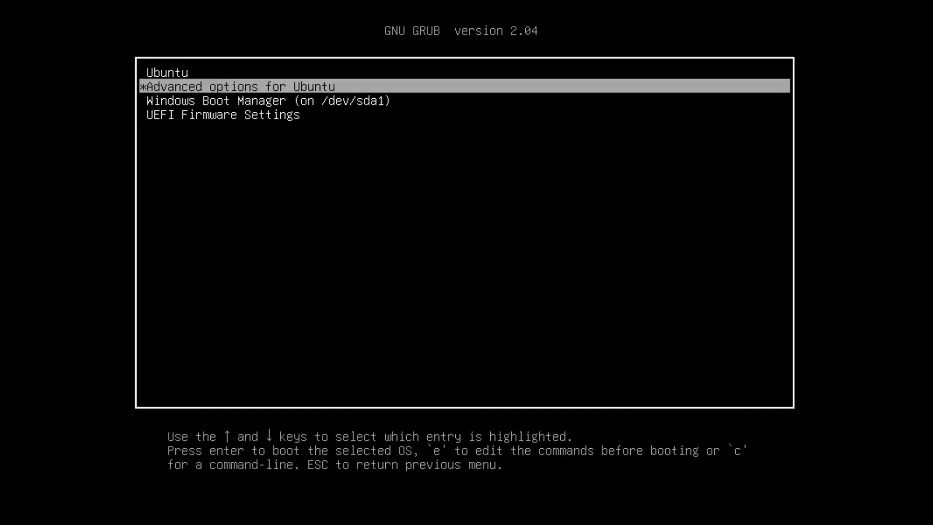
key(Down)
key(Return)
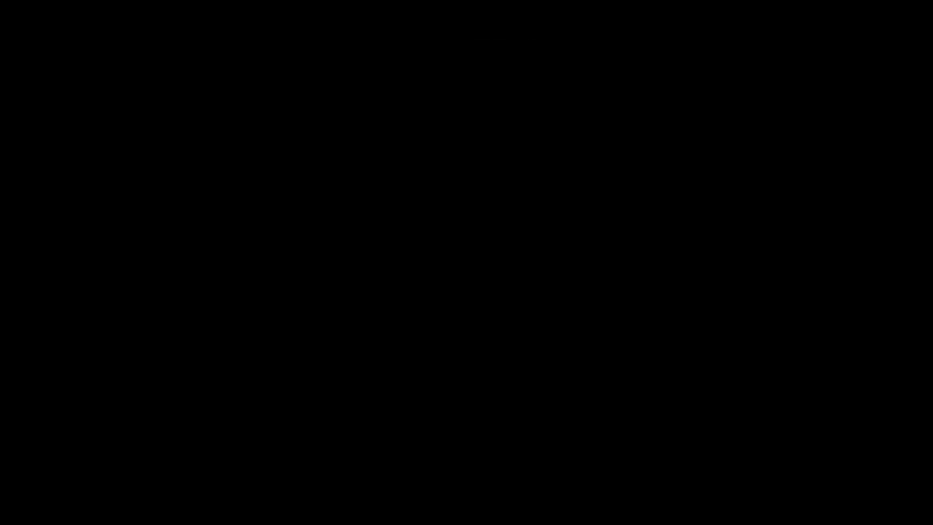
text(*)
text(*********)
key(Return)
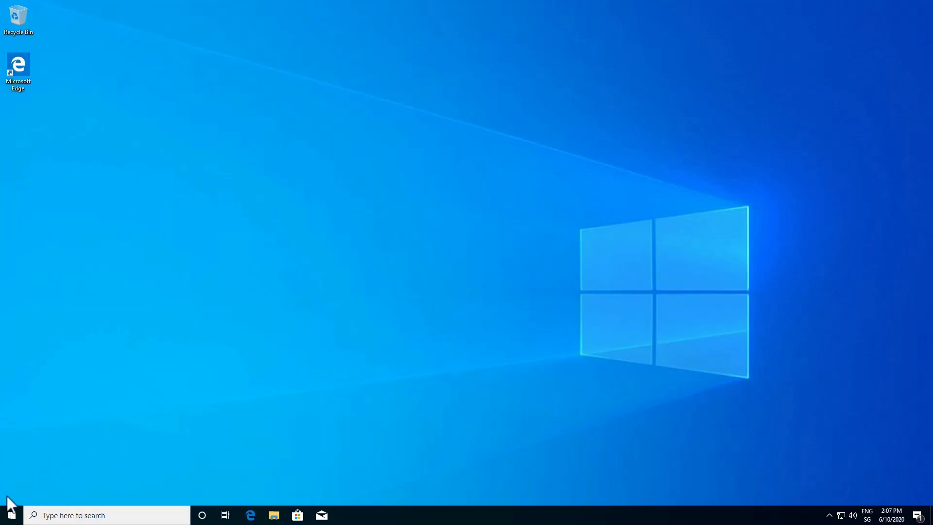
Open Disk Management from the Win+X menu, enlarge its window, and locate the two Linux partitions.
right_click(10, 514)
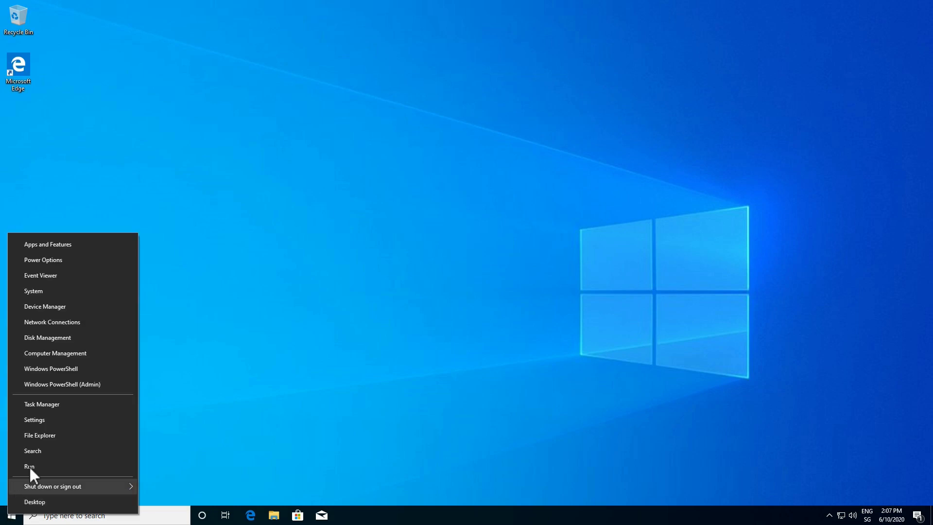
click(81, 340)
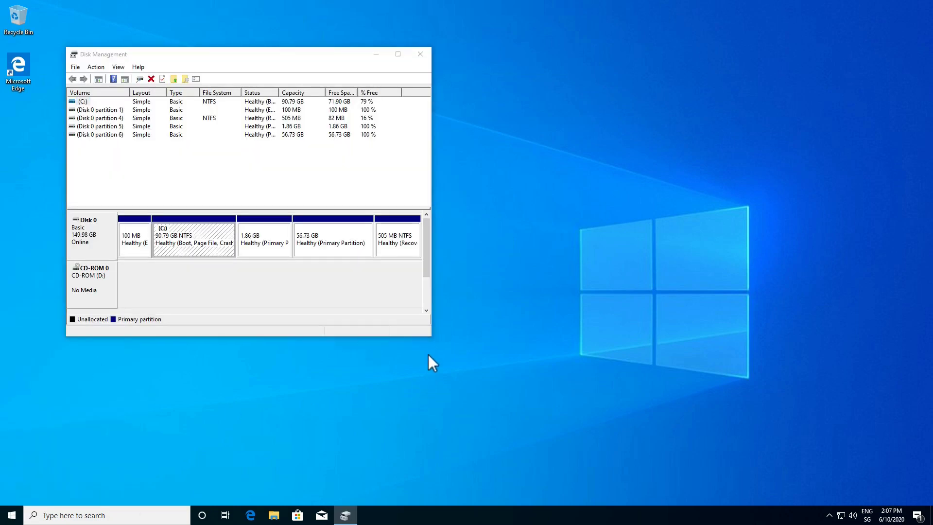
drag(431, 336, 671, 455)
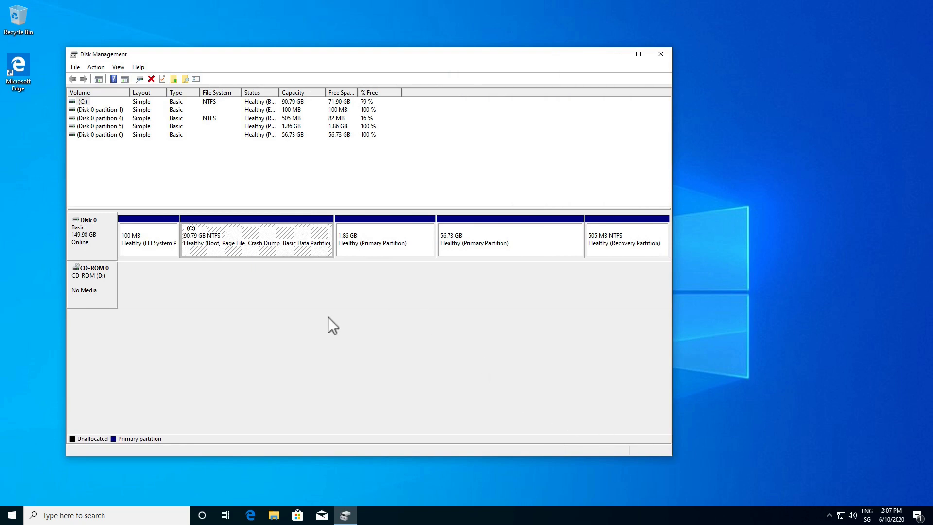
click(369, 241)
click(490, 240)
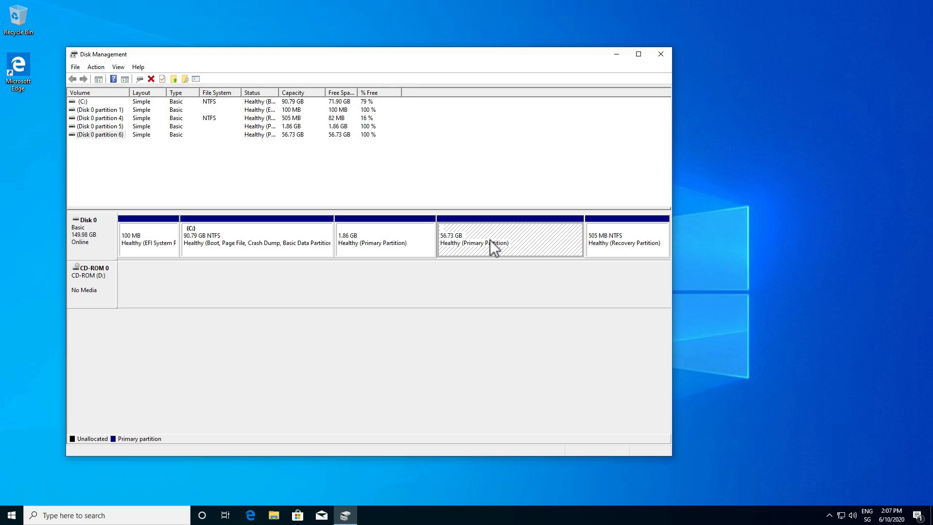
Delete the 1.86 GB and 56.73 GB Linux volumes, leaving 58.60 GB unallocated.
right_click(364, 238)
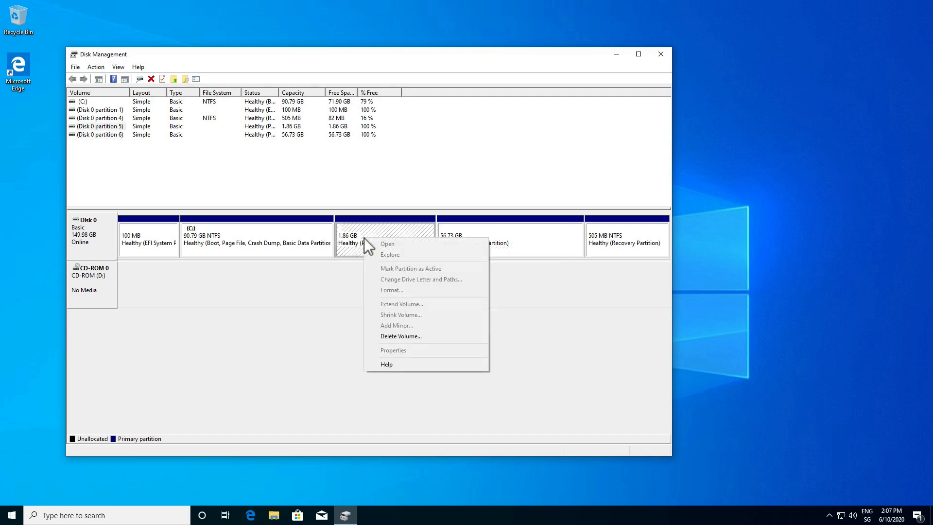
click(381, 338)
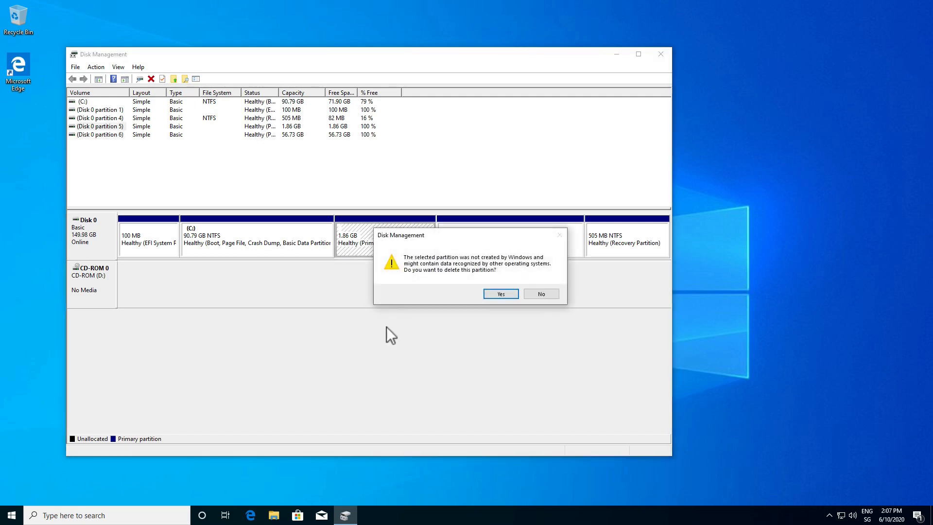
click(492, 295)
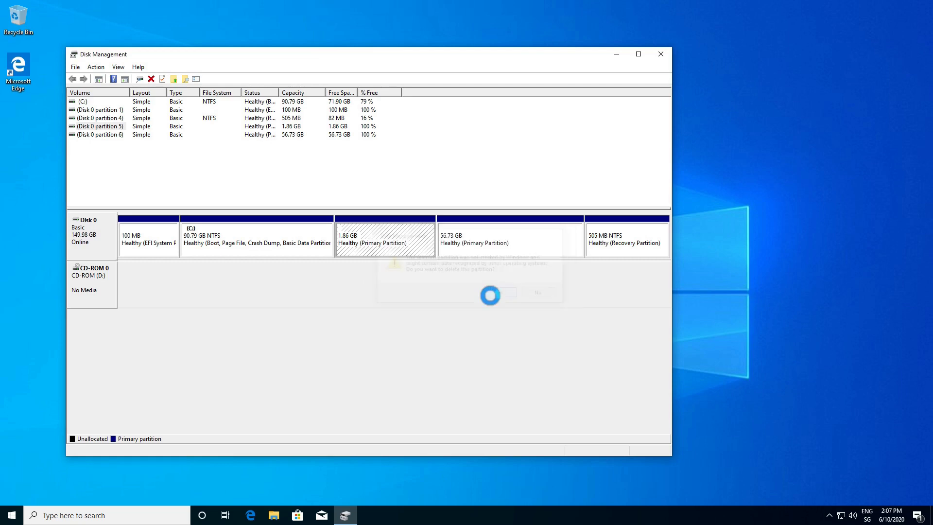
right_click(464, 241)
click(488, 338)
click(502, 294)
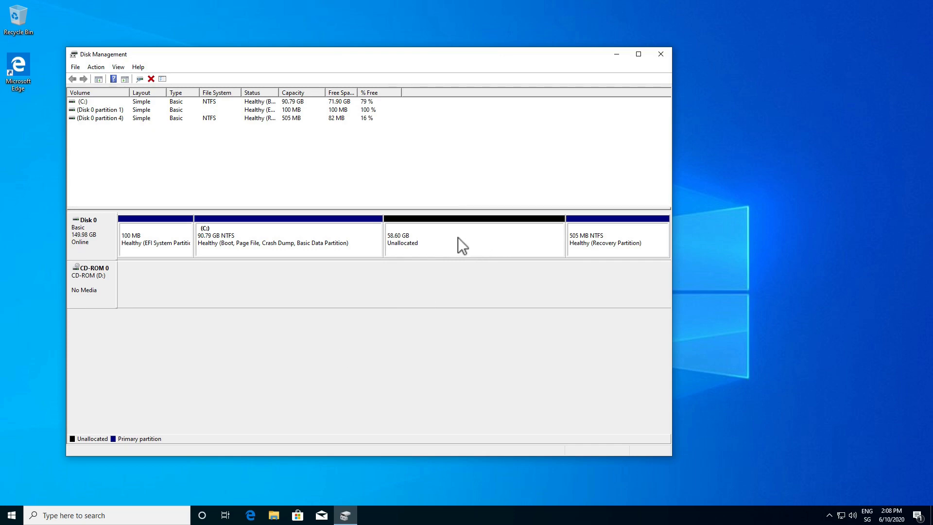
Extend C: with the full 60000 MB of free space, growing it to 149.39 GB.
right_click(323, 236)
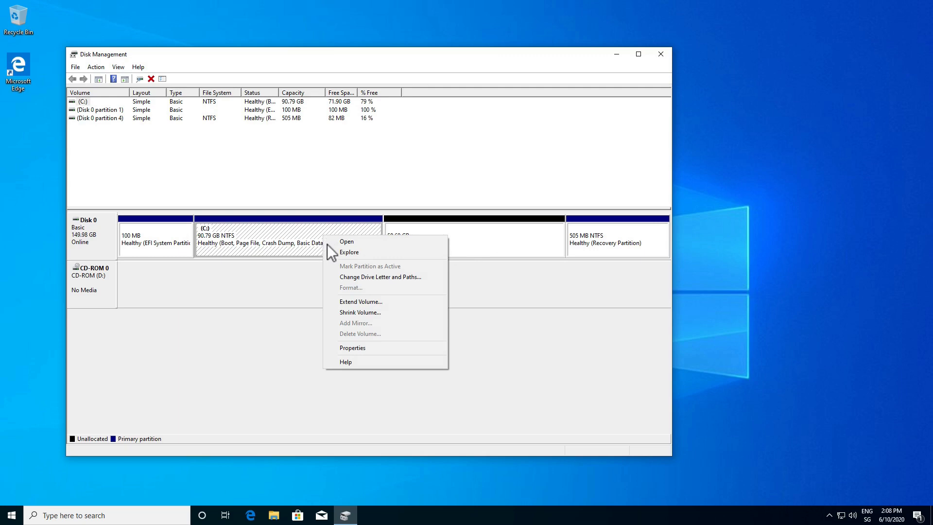
click(363, 301)
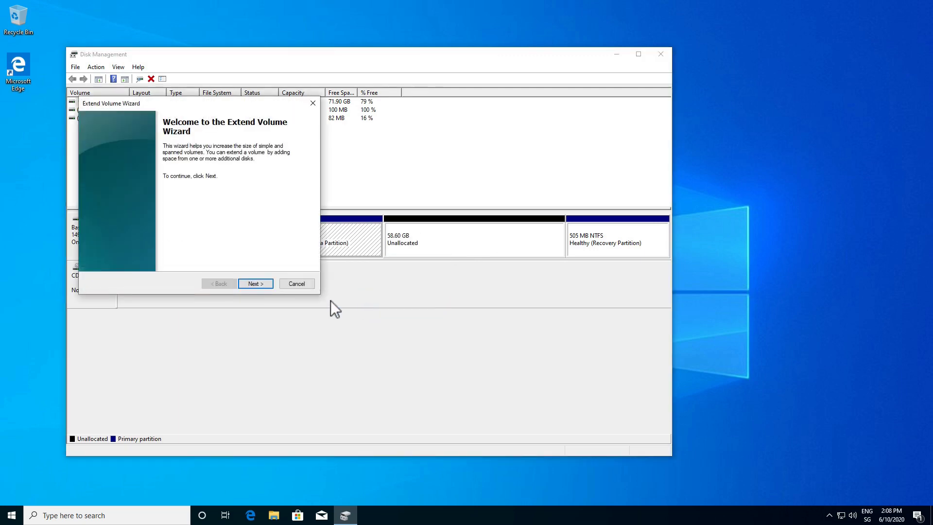
click(254, 284)
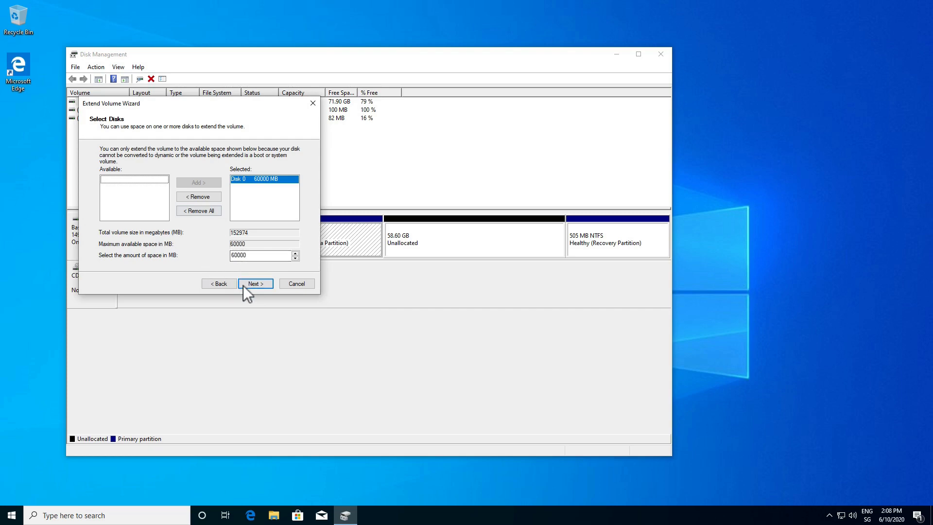
click(261, 285)
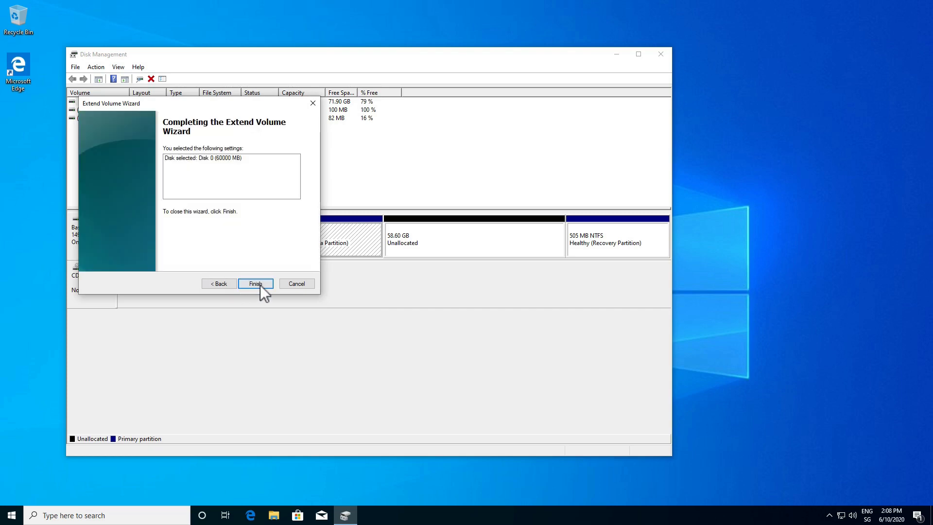
click(257, 284)
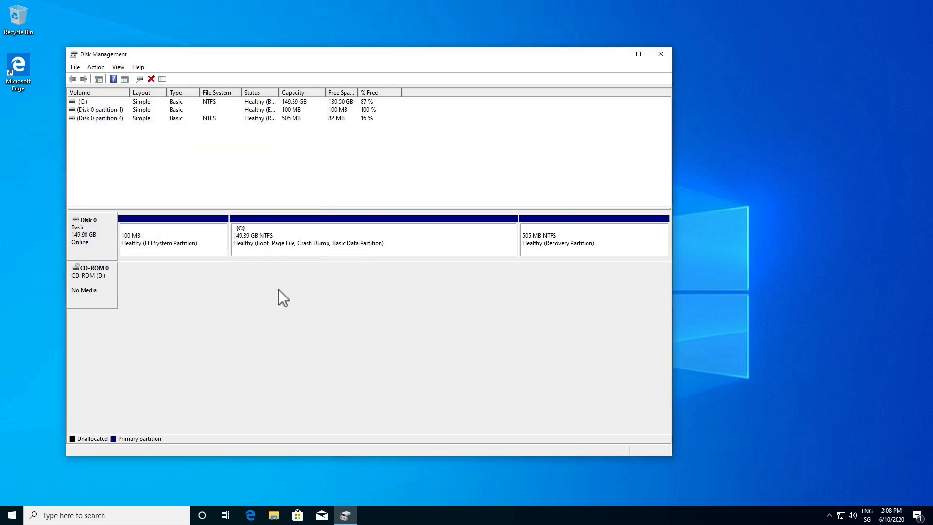
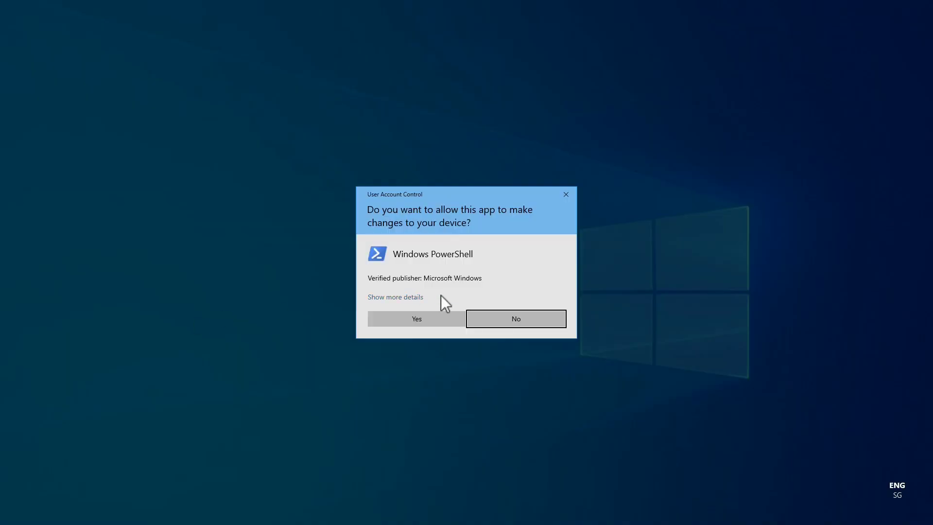
Approve admin rights for PowerShell and change the console font size from 72 to 36.
click(395, 317)
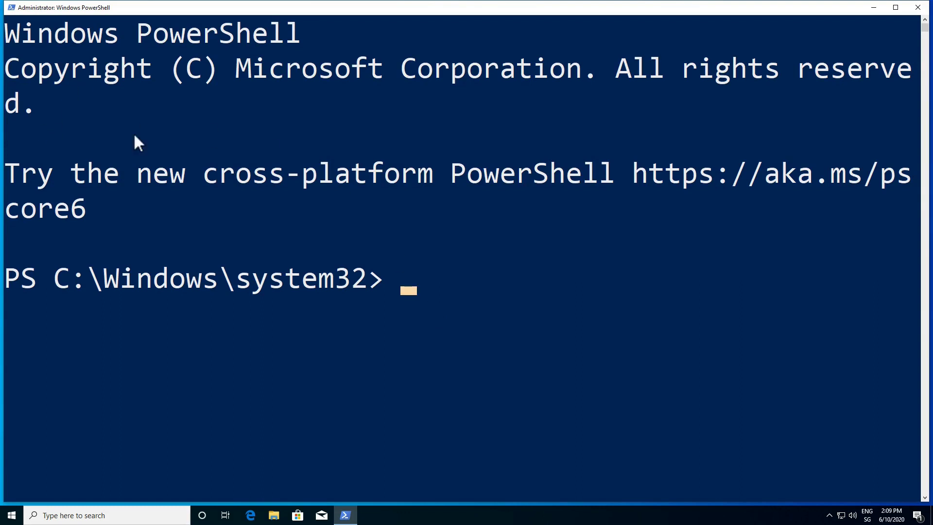
click(11, 8)
click(34, 106)
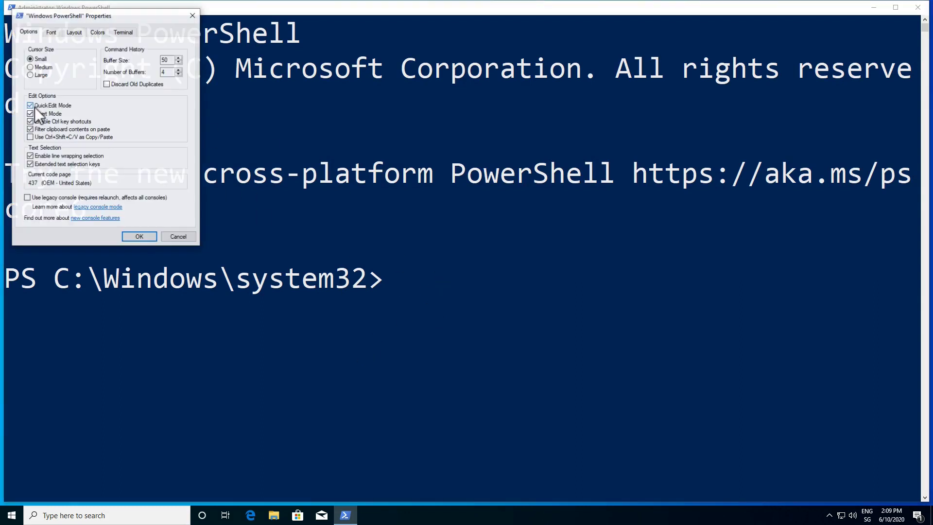
click(53, 31)
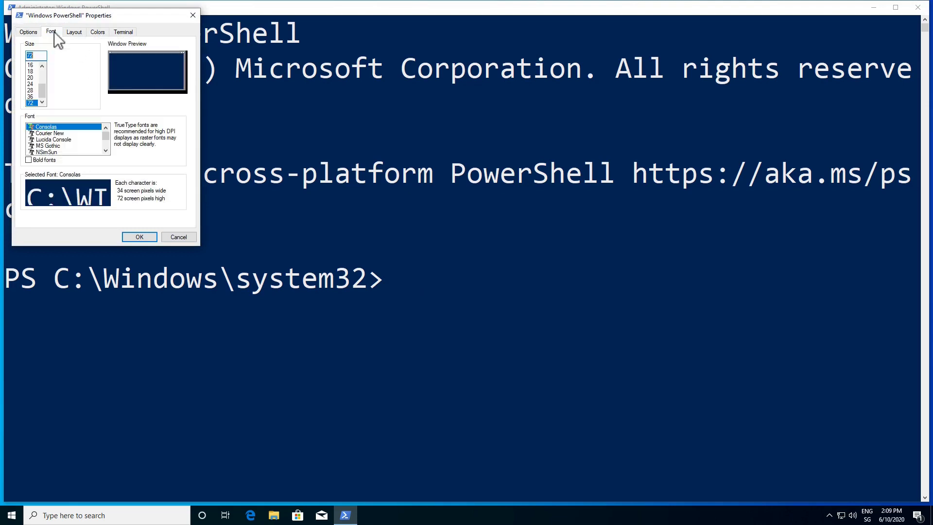
click(31, 96)
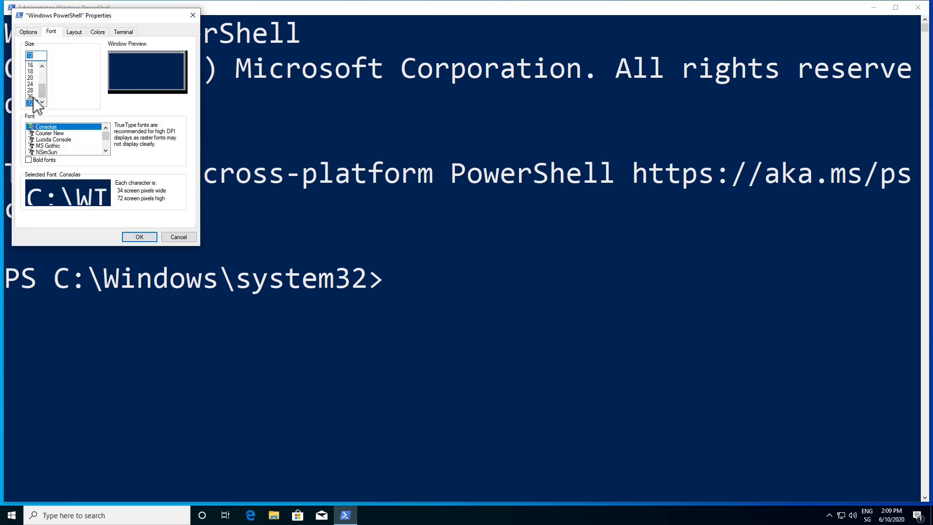
click(131, 236)
Maximize the PowerShell console window and focus it at the prompt.
click(434, 7)
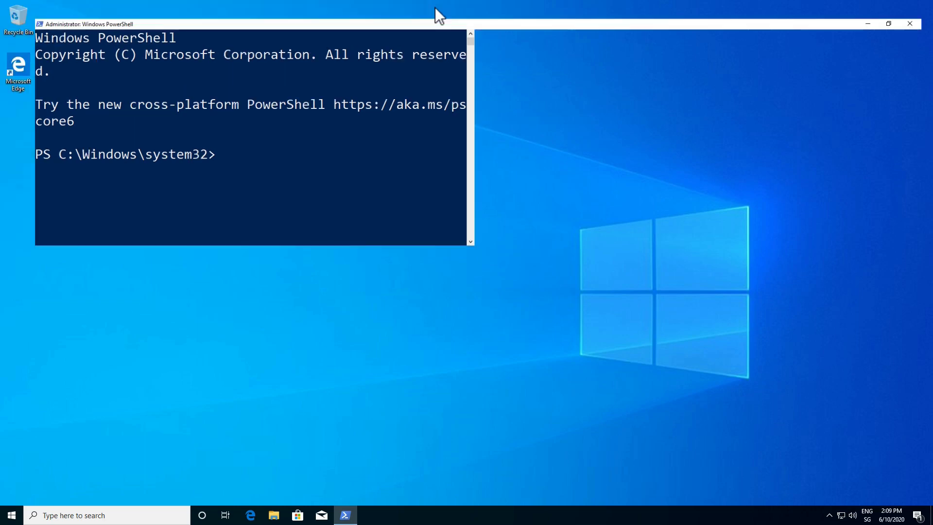
click(262, 110)
key(Up)
key(Right)
key(Right)
key(Right)
key(Right)
key(Right)
key(Right)
key(Right)
key(Right)
key(Right)
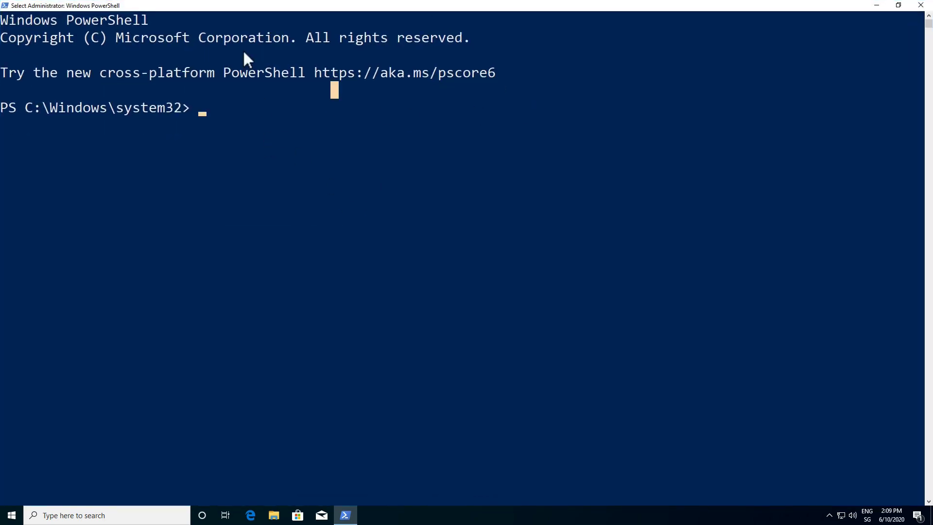
Start DiskPart and list all volumes on the computer.
text(diskpa)
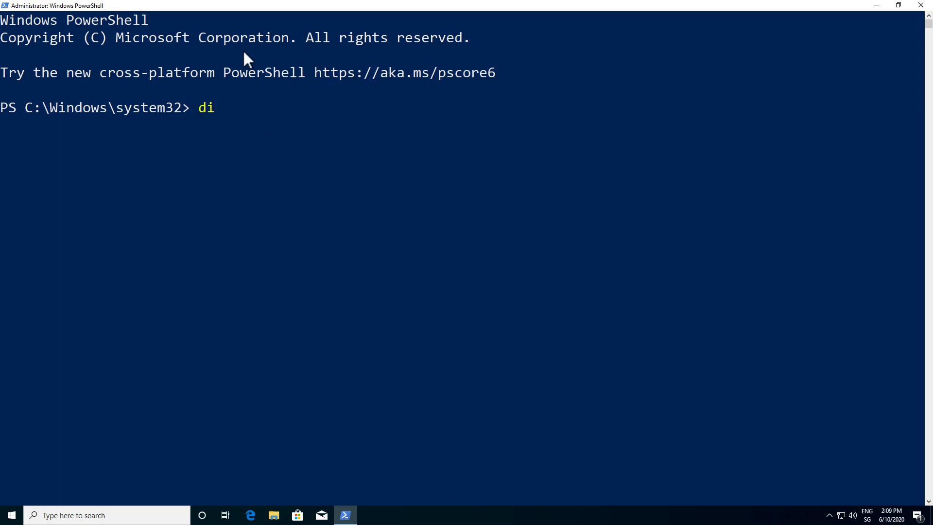
text(rt)
key(Return)
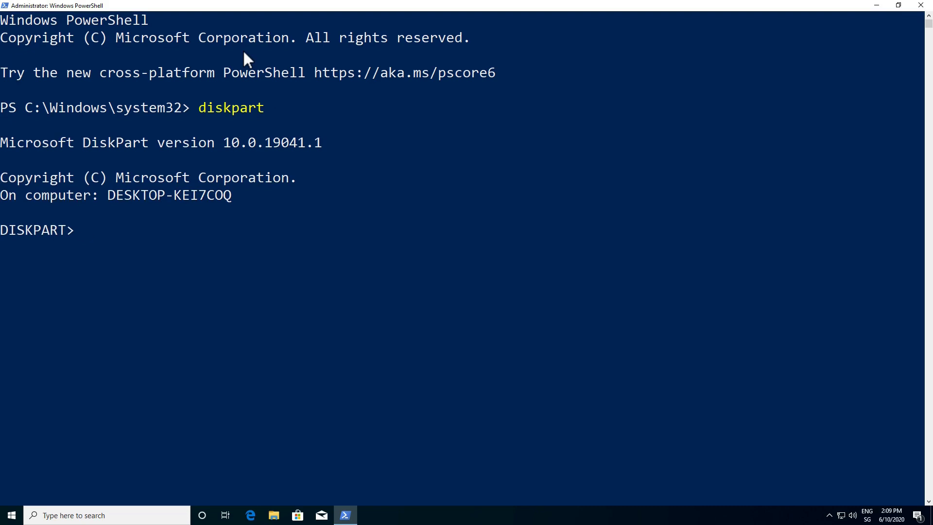
text(list volume)
key(Return)
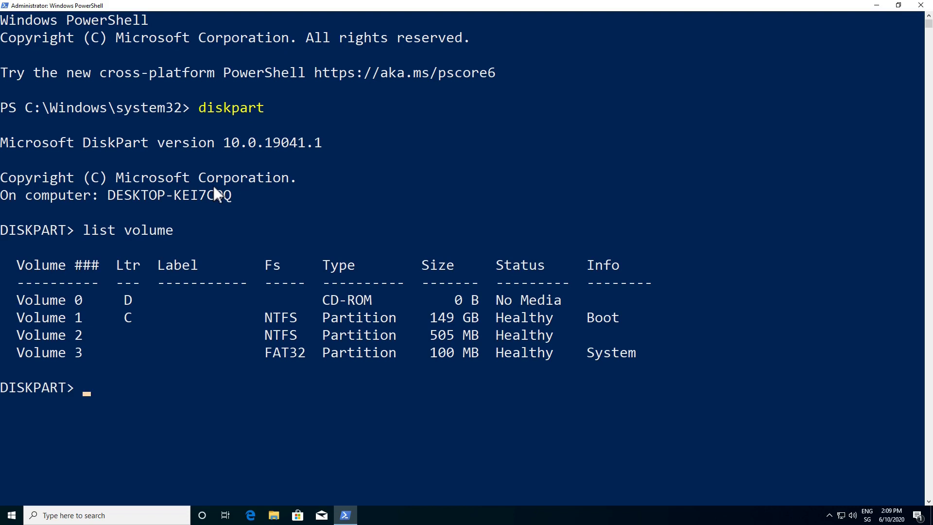
Select volume 3, the 100 MB FAT32 system partition, and assign it letter X.
text(select vol 3)
key(Return)
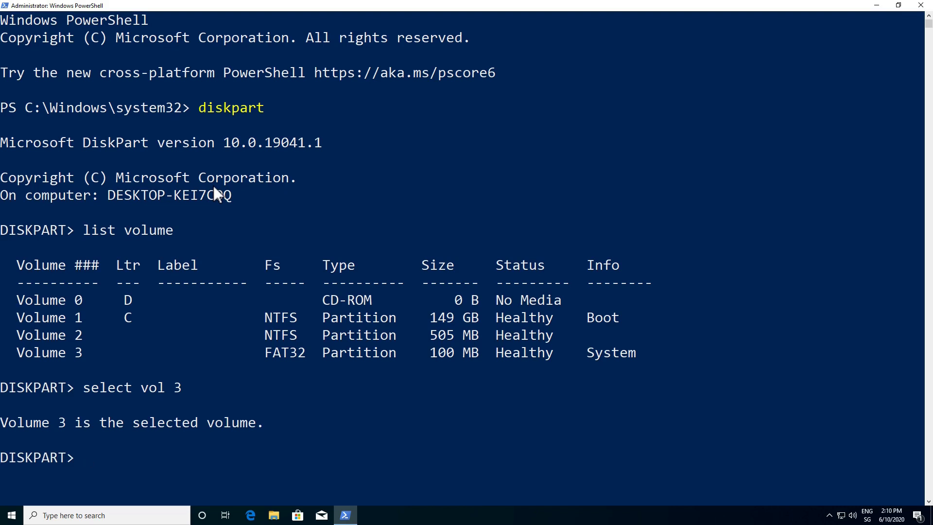
text(assign letter=x)
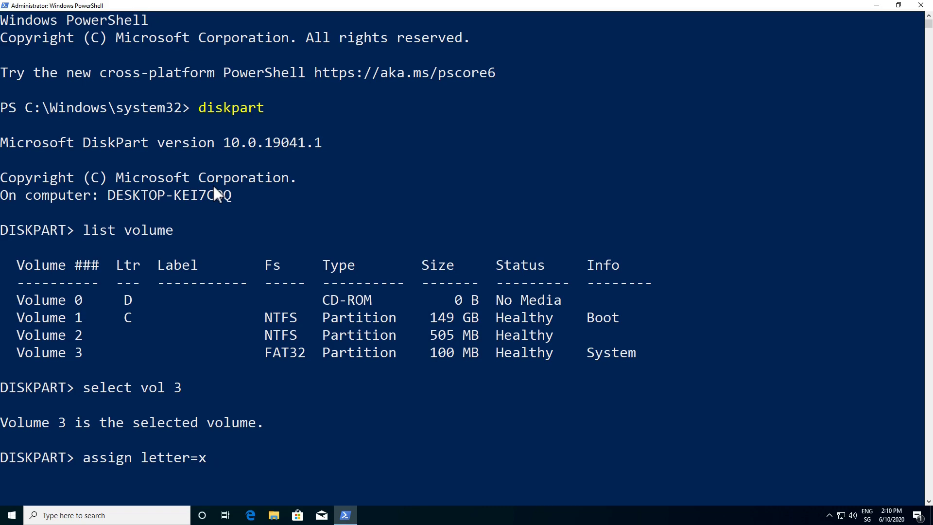
key(Return)
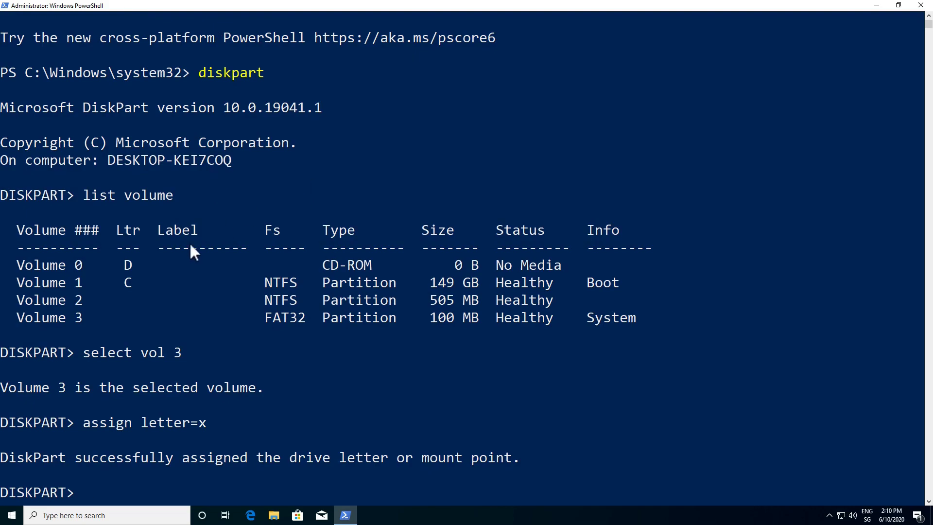
Minimize PowerShell and launch Task Manager from Windows search.
click(337, 520)
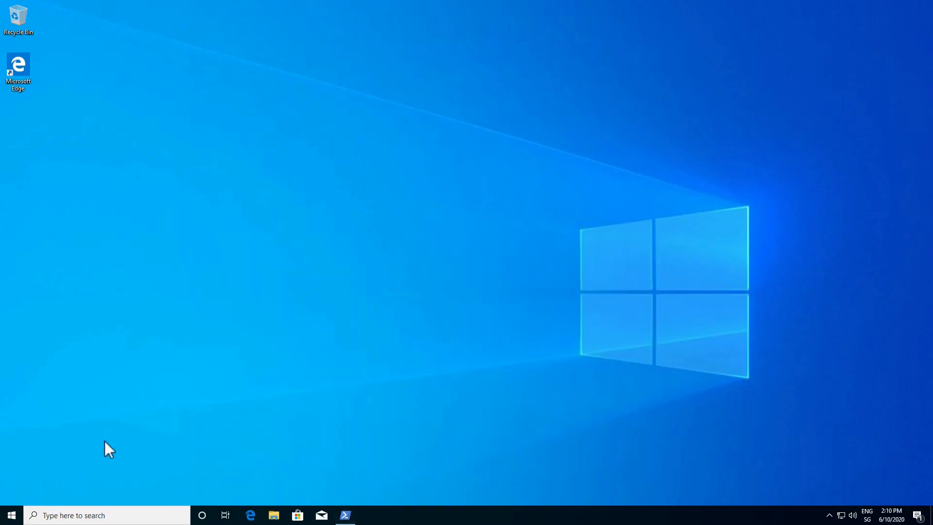
click(92, 515)
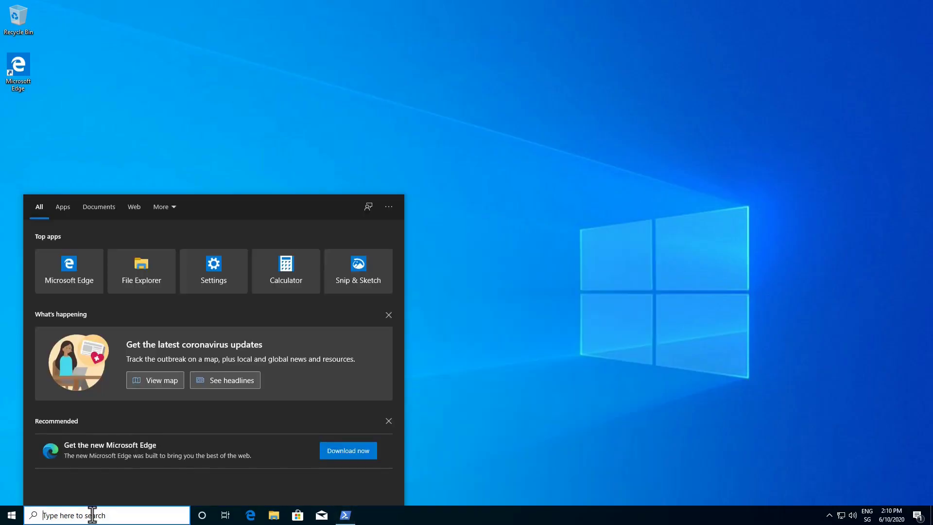
text(task)
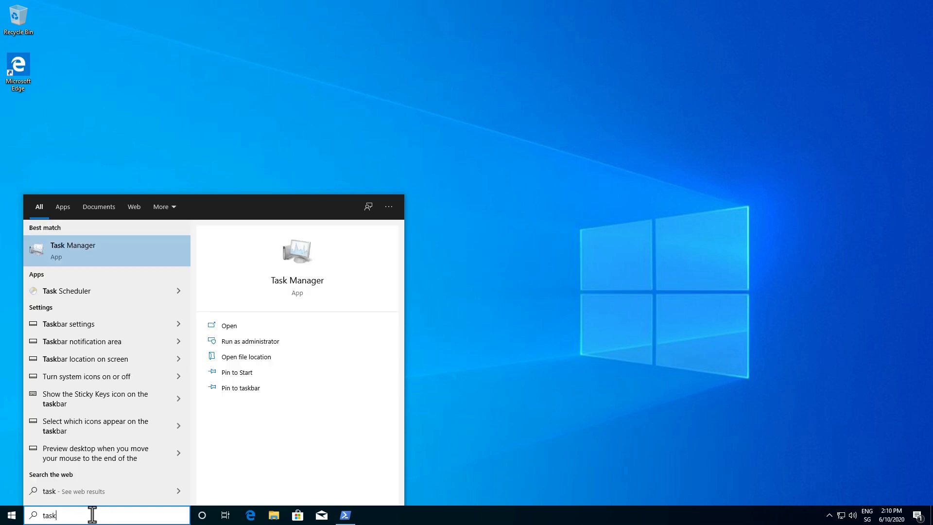
key(Return)
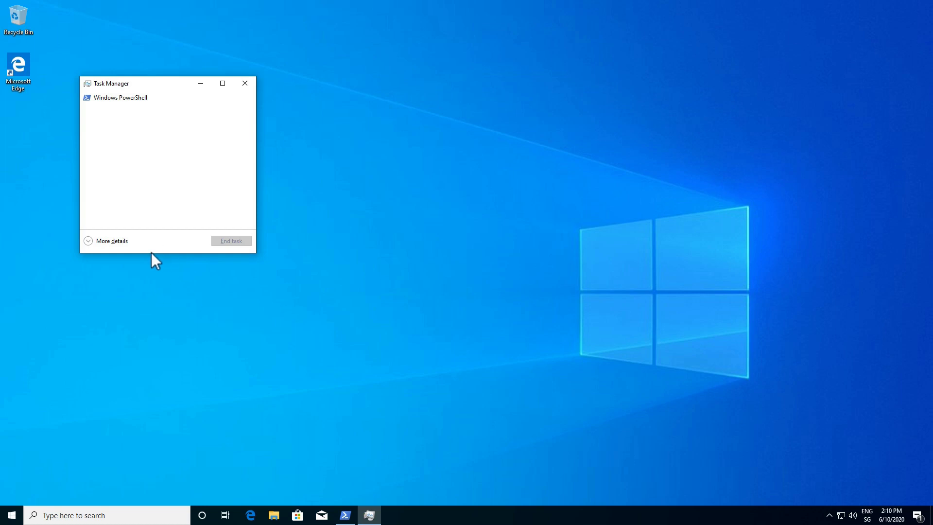
Expand Task Manager to full details and choose File > Run new task.
click(109, 241)
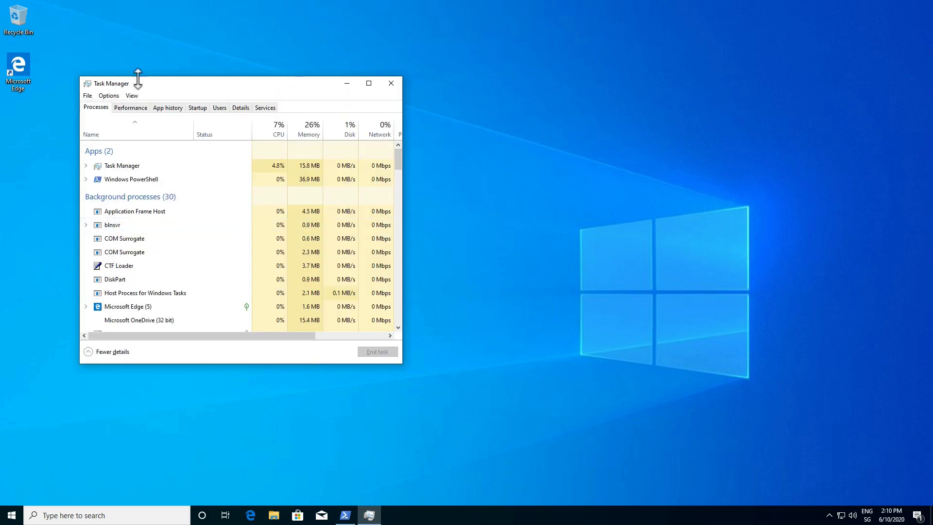
click(88, 95)
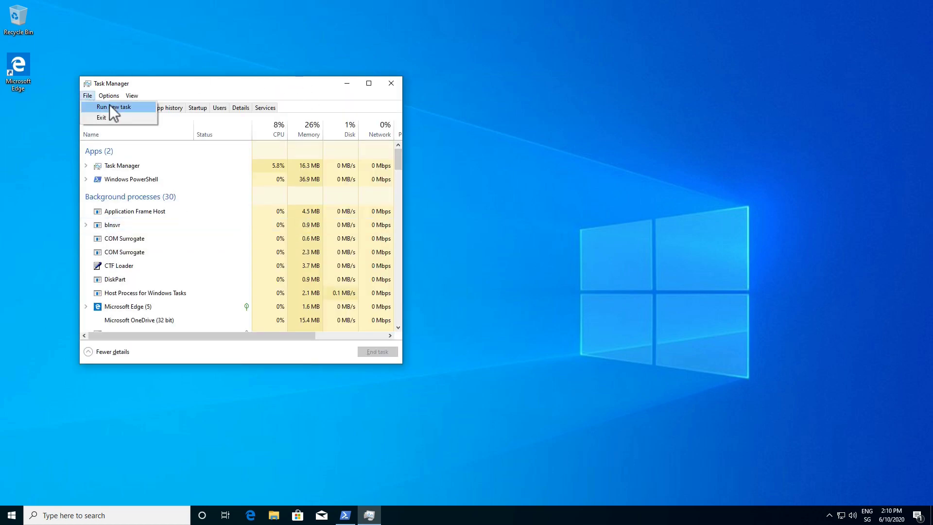
click(110, 107)
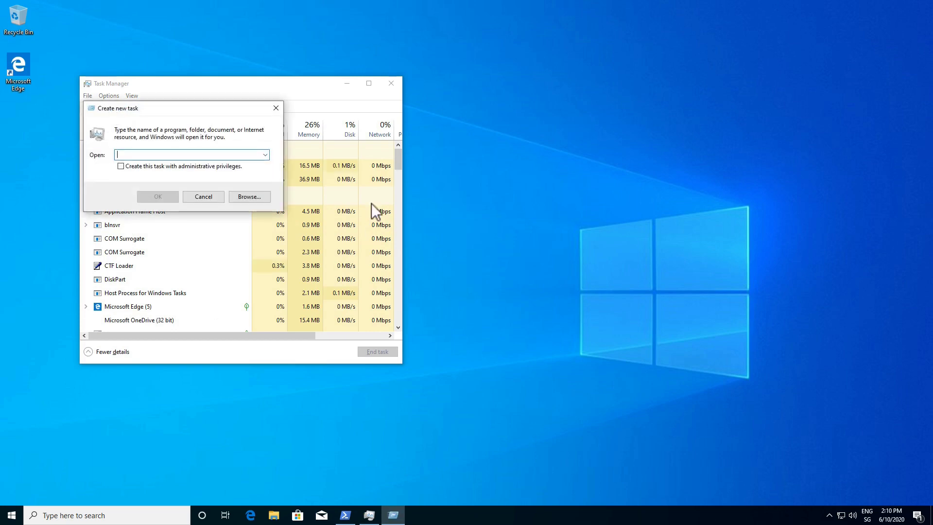
Browse to This PC from the new task dialog and in a File Explorer window.
click(249, 196)
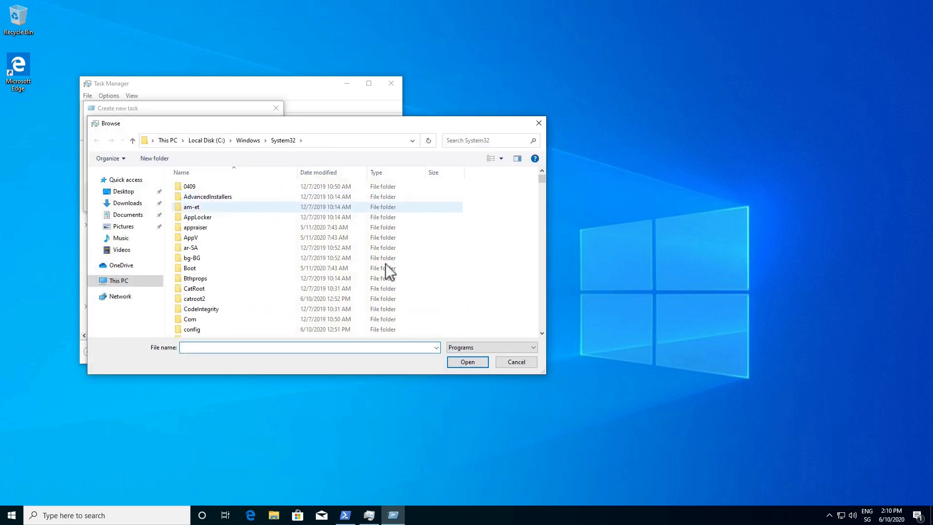
click(119, 280)
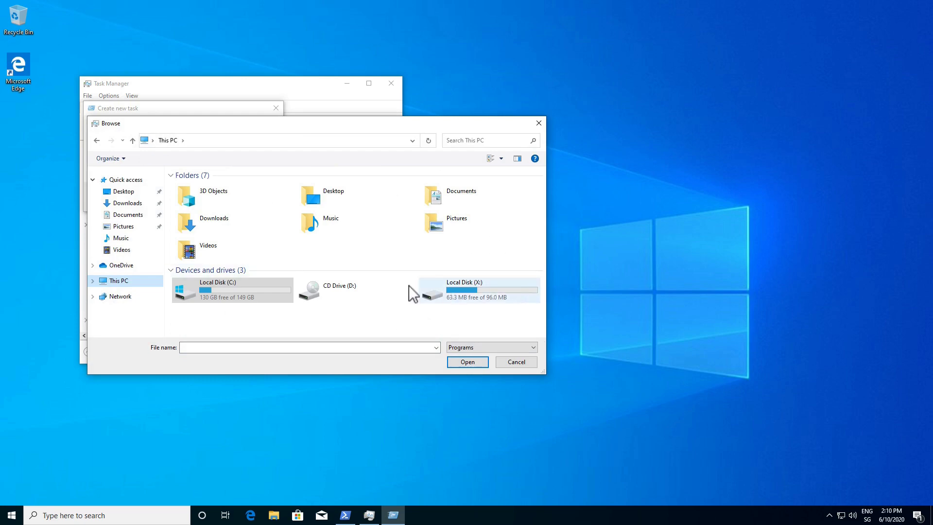
click(274, 516)
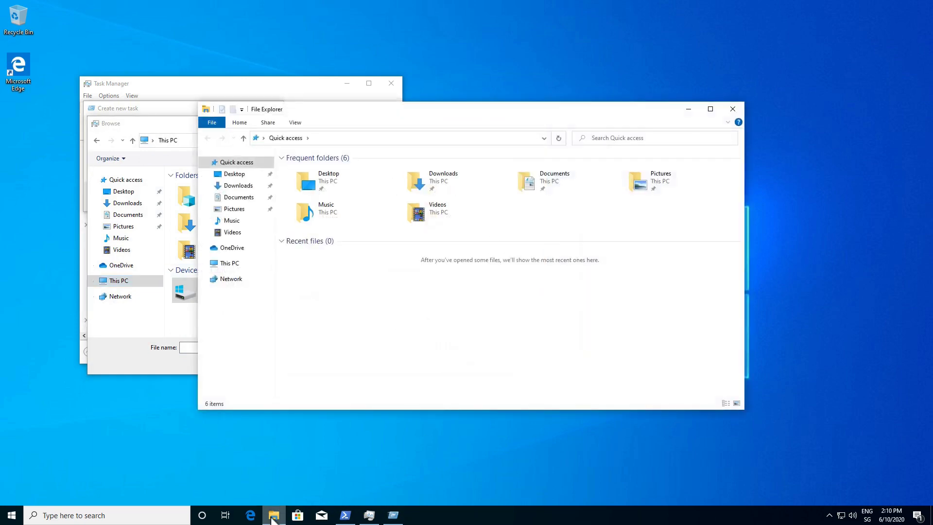
click(229, 265)
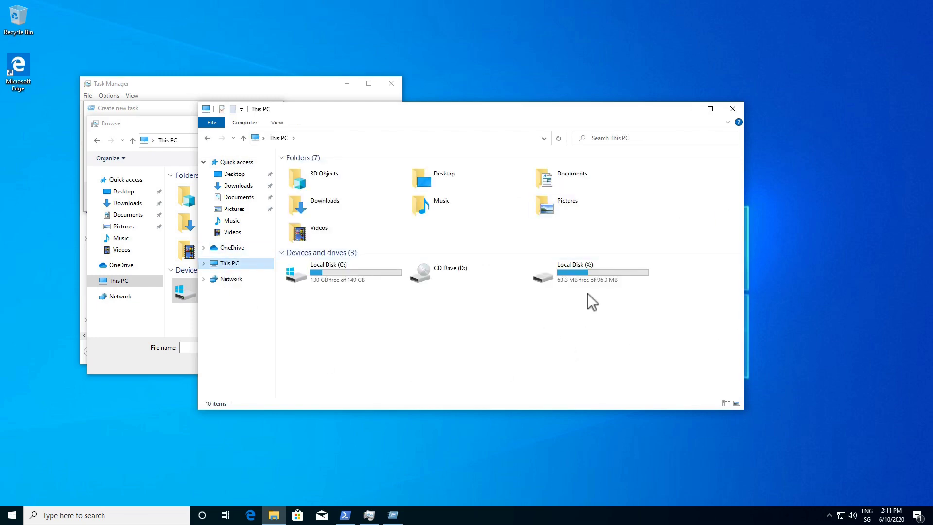
Try opening Local Disk (X:), dismiss the access-denied message, and close File Explorer.
double_click(590, 278)
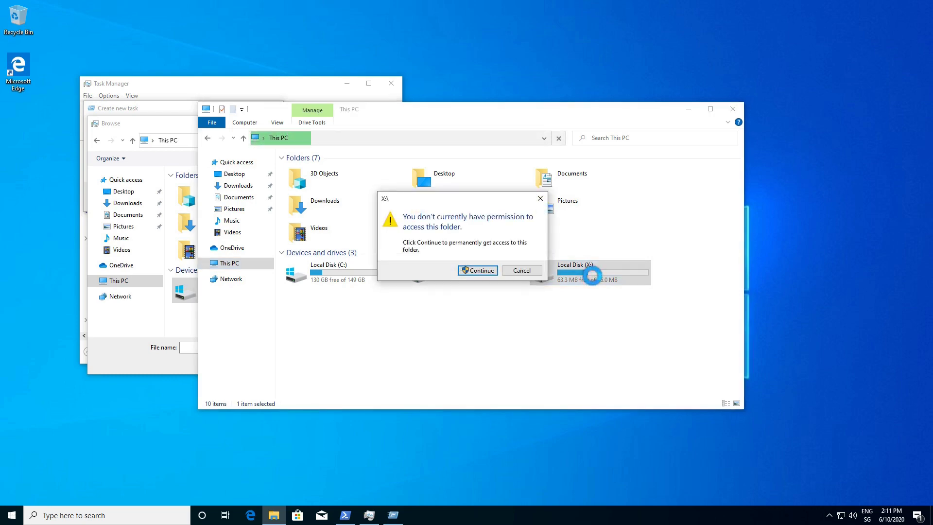
click(484, 270)
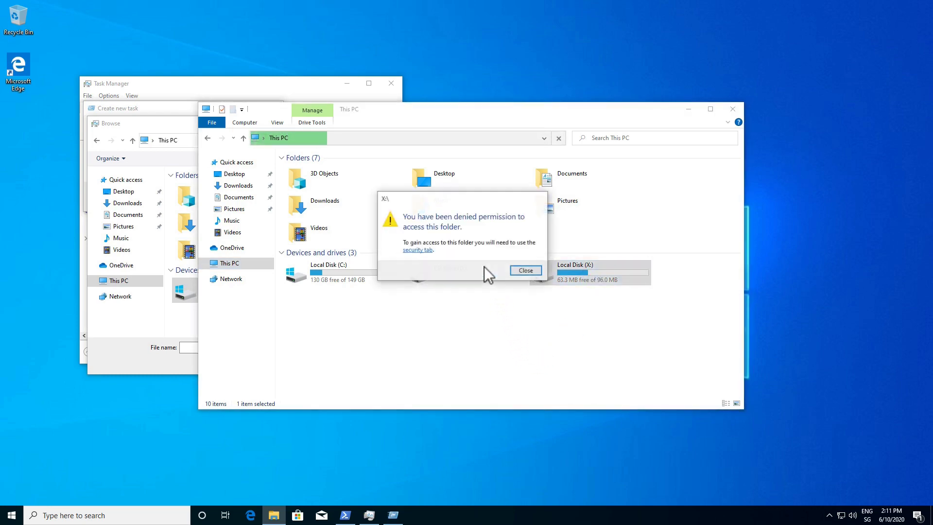
click(525, 270)
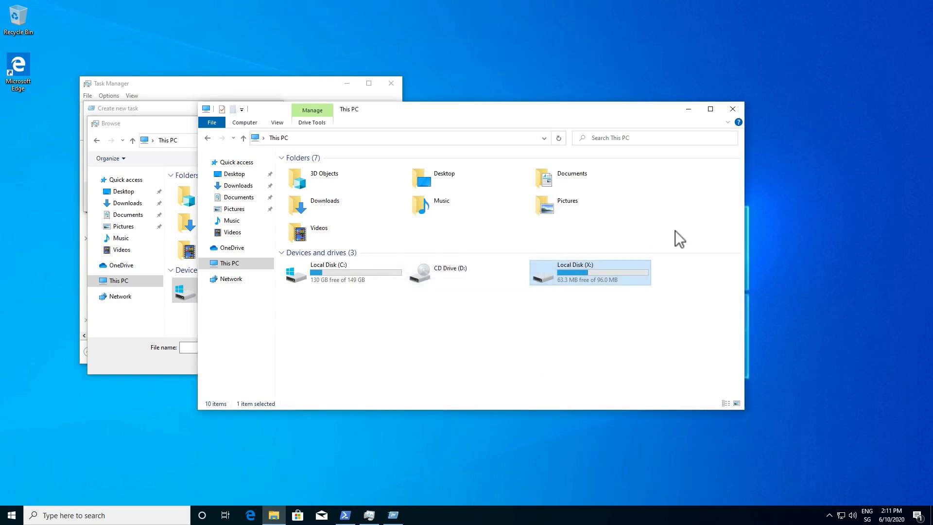
click(733, 109)
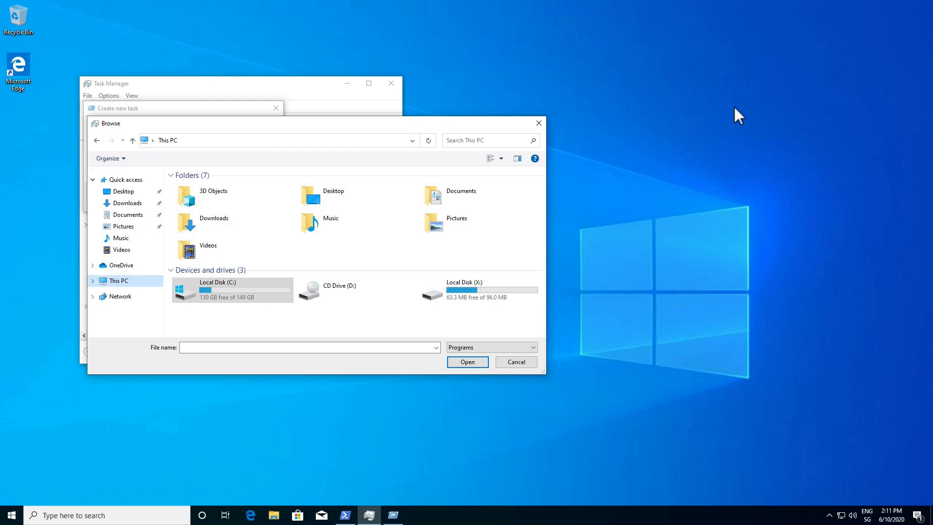
Permanently delete the ubuntu folder from X:\EFI, check the Boot folder, then cancel the browser.
double_click(463, 288)
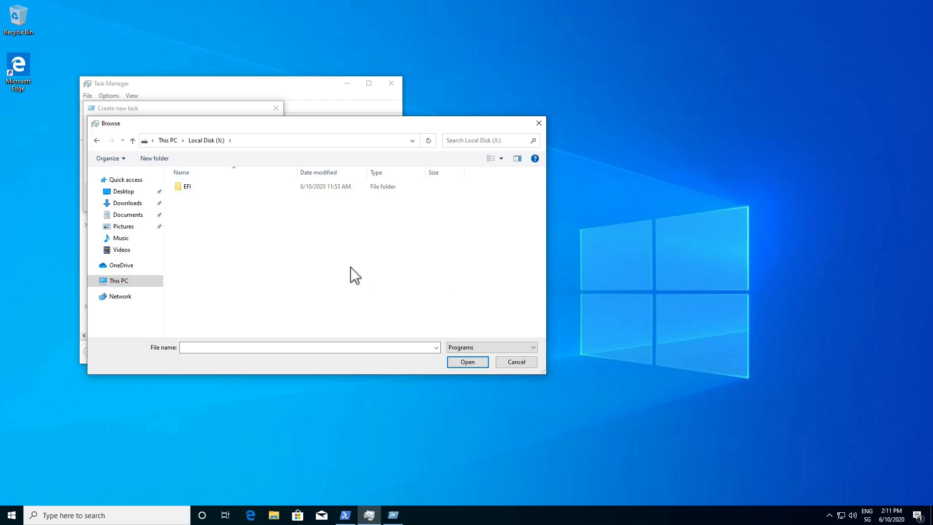
double_click(196, 188)
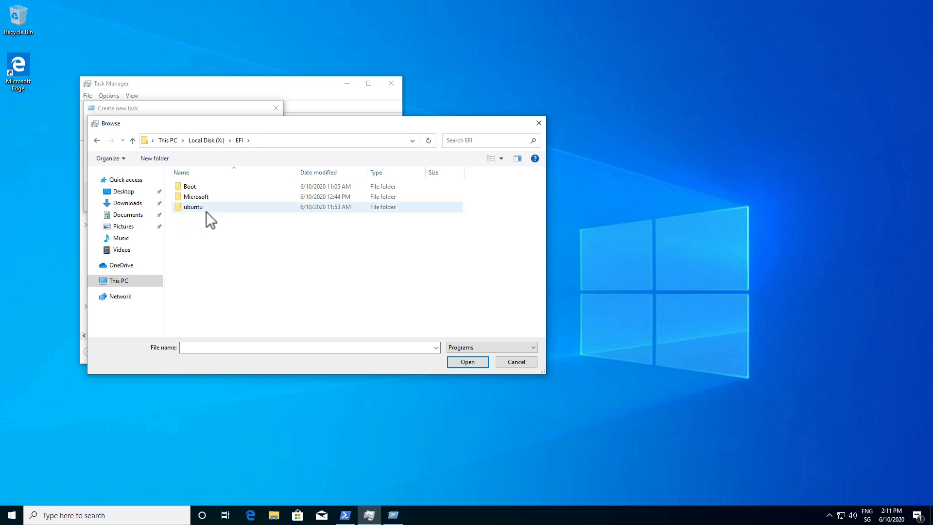
mouse_move(191, 210)
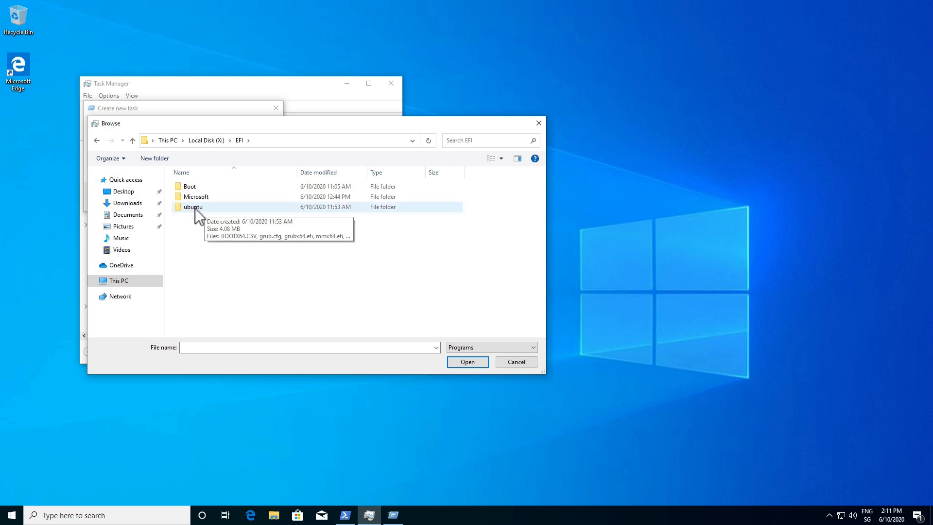
right_click(194, 208)
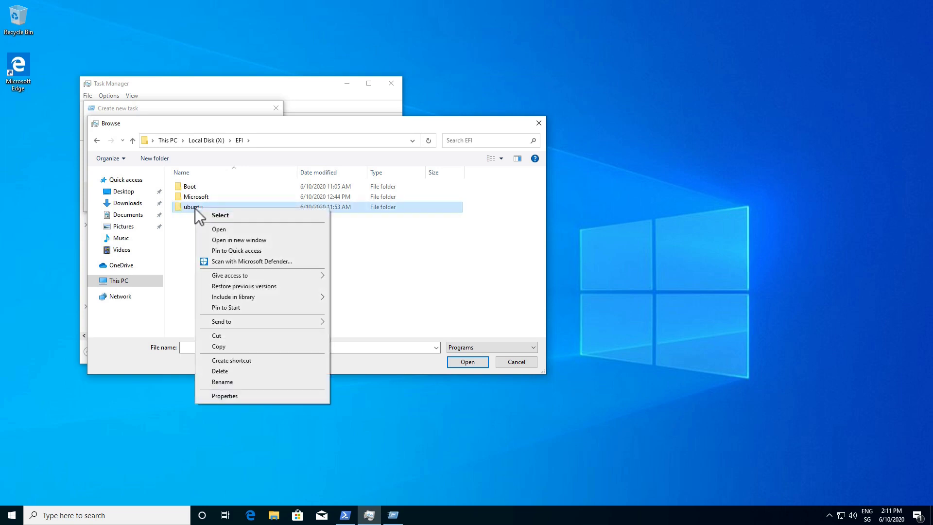
click(238, 371)
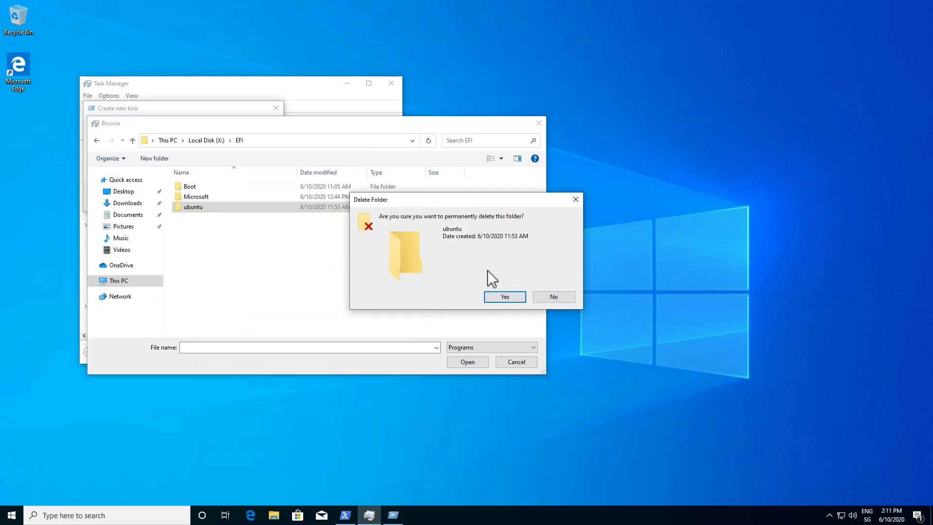
click(487, 299)
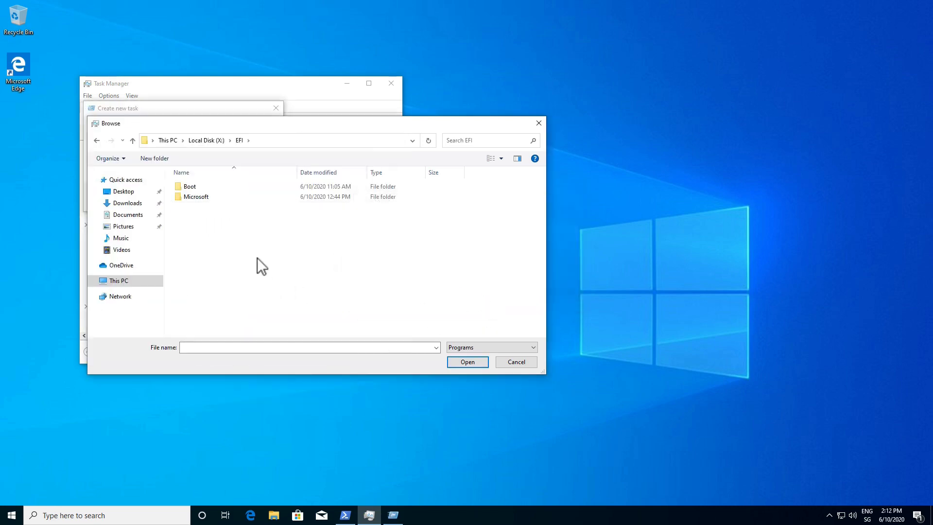
double_click(187, 188)
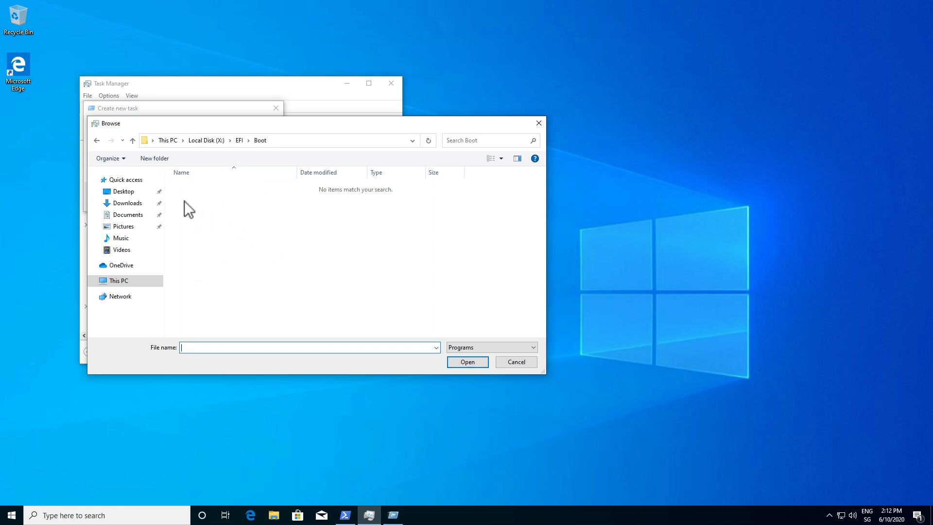
click(507, 360)
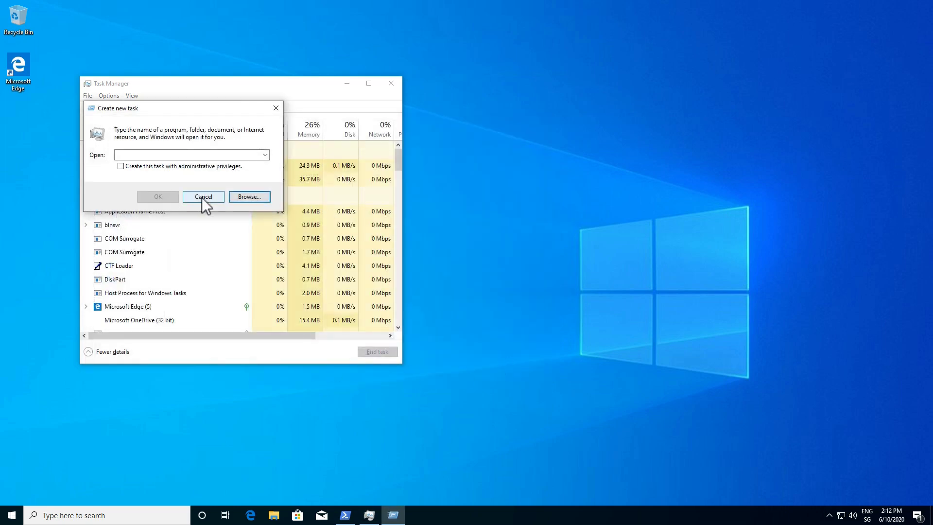
Cancel the new task prompt, close Task Manager, and restore PowerShell.
click(203, 197)
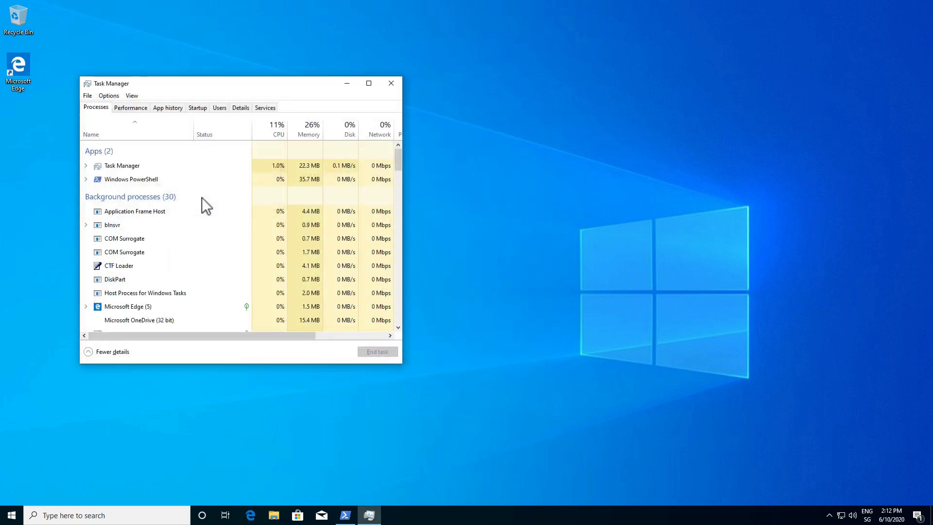
click(390, 86)
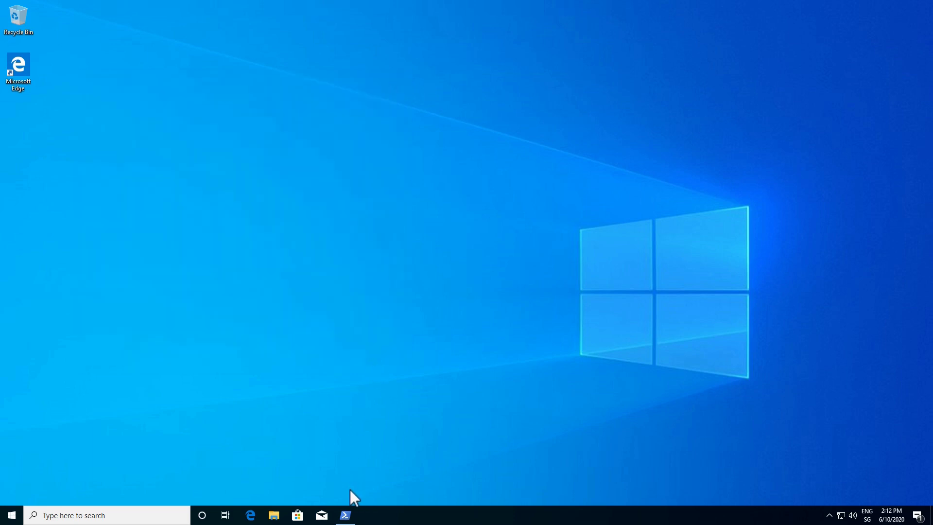
click(346, 516)
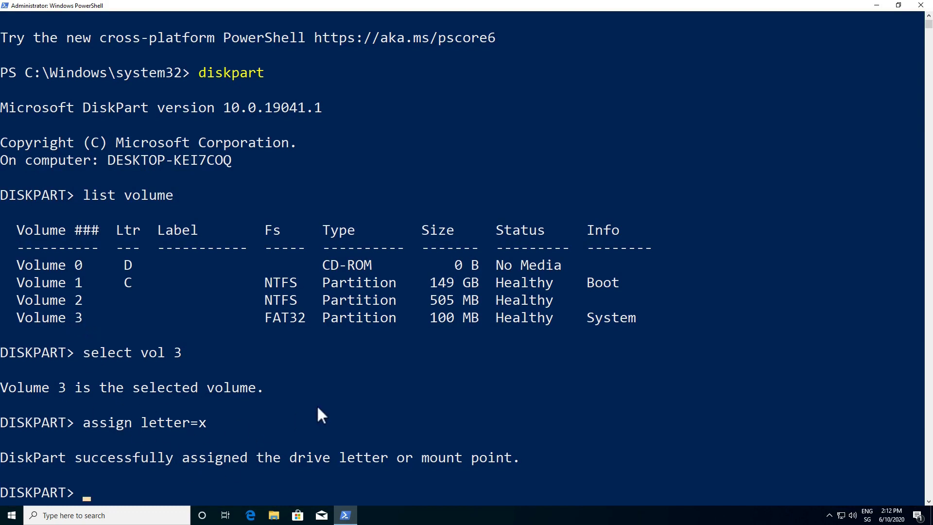
Run remove letter=x, exit DiskPart, and close the PowerShell window.
text(remove letter=x)
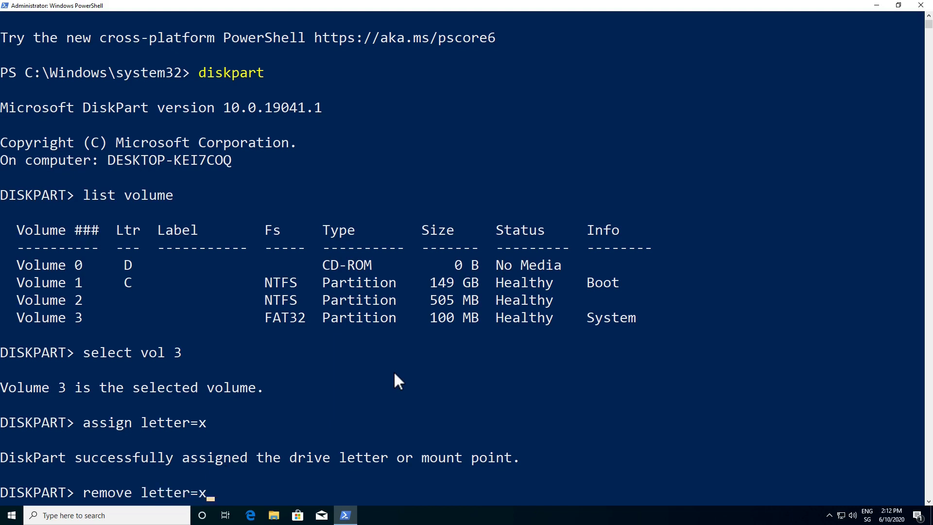
key(Return)
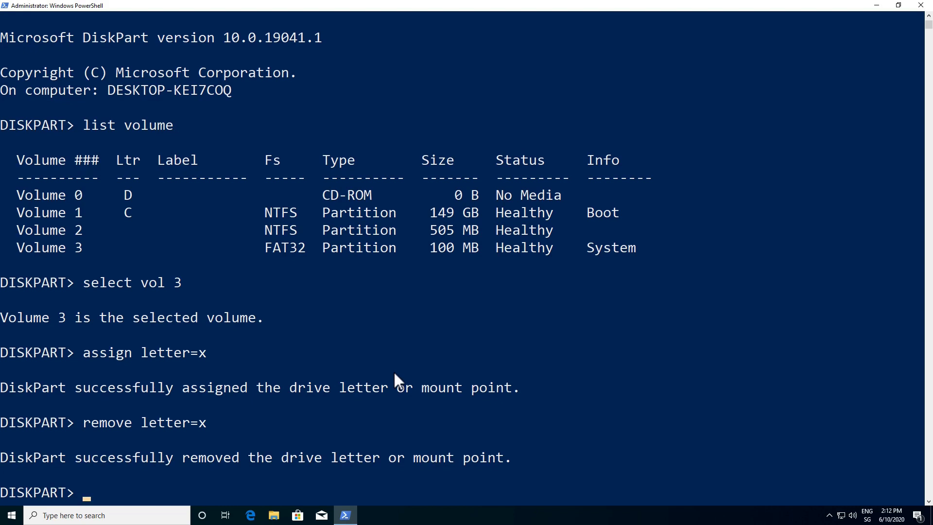
text(exit)
key(Return)
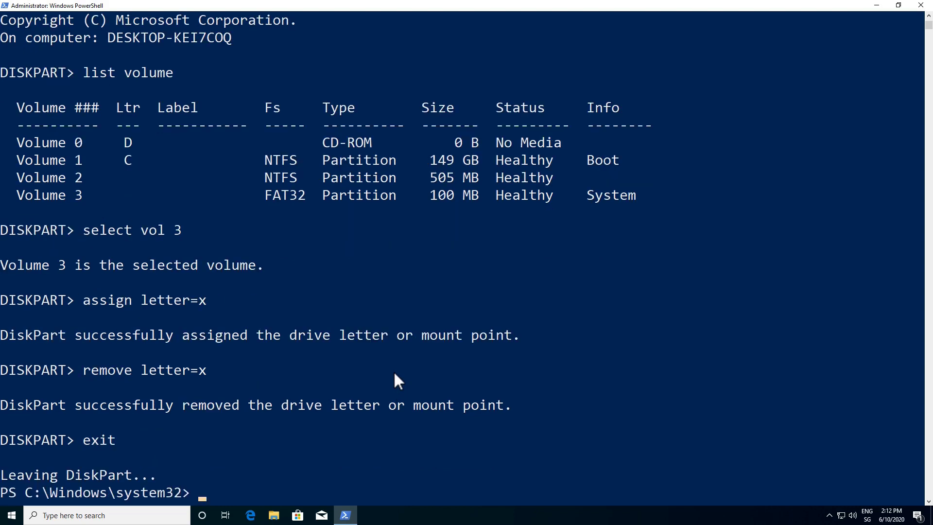
click(922, 6)
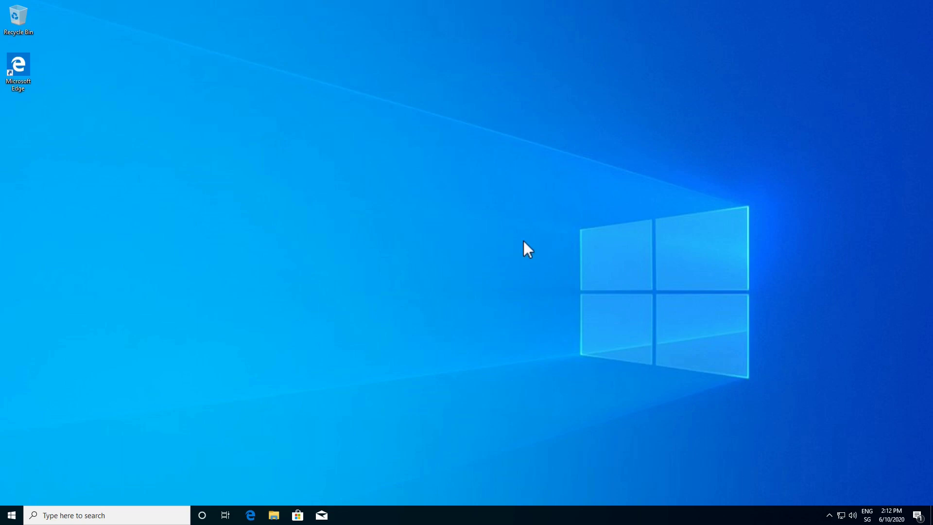